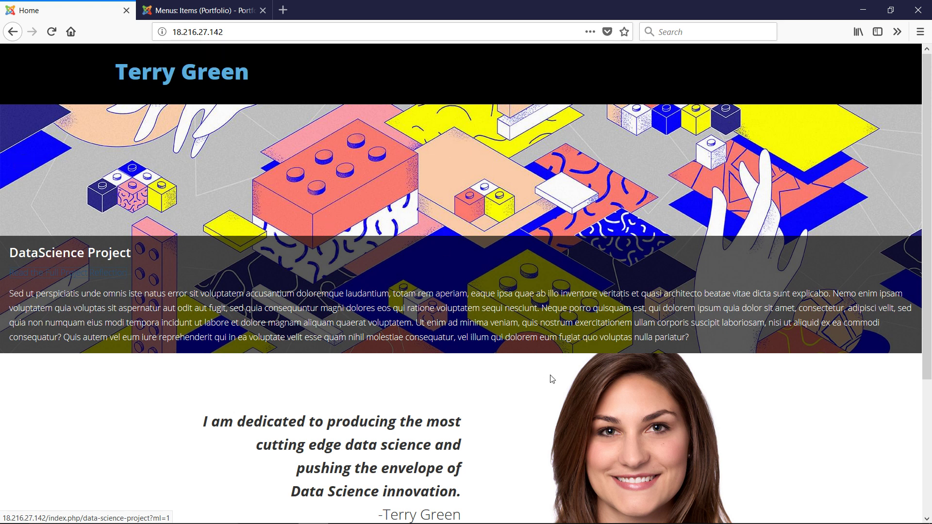
Review the portfolio home page from the project slider down to the contact details and footer
mouse_move(259, 170)
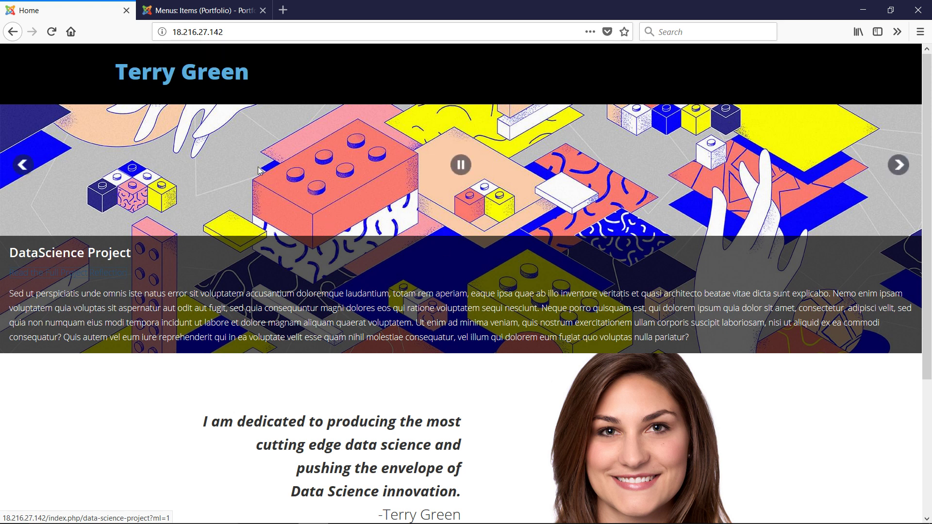
click(217, 6)
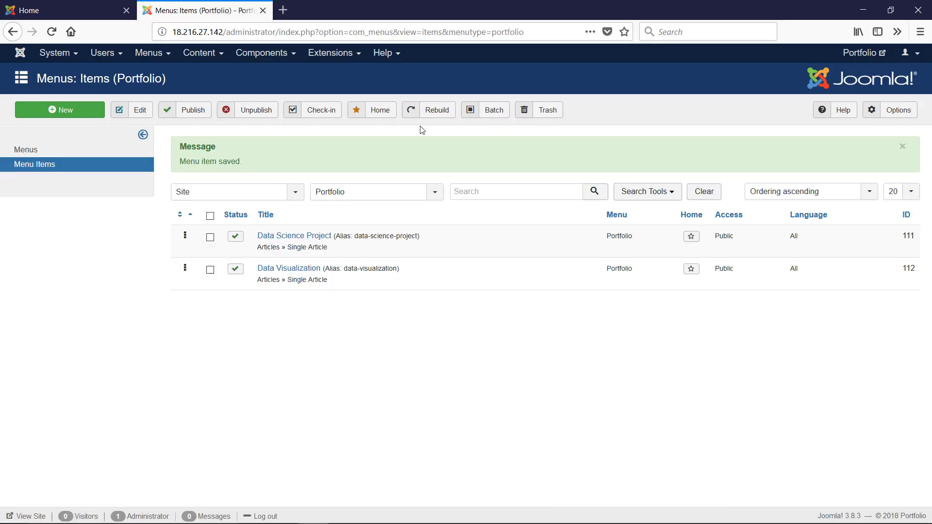
click(345, 57)
mouse_move(355, 131)
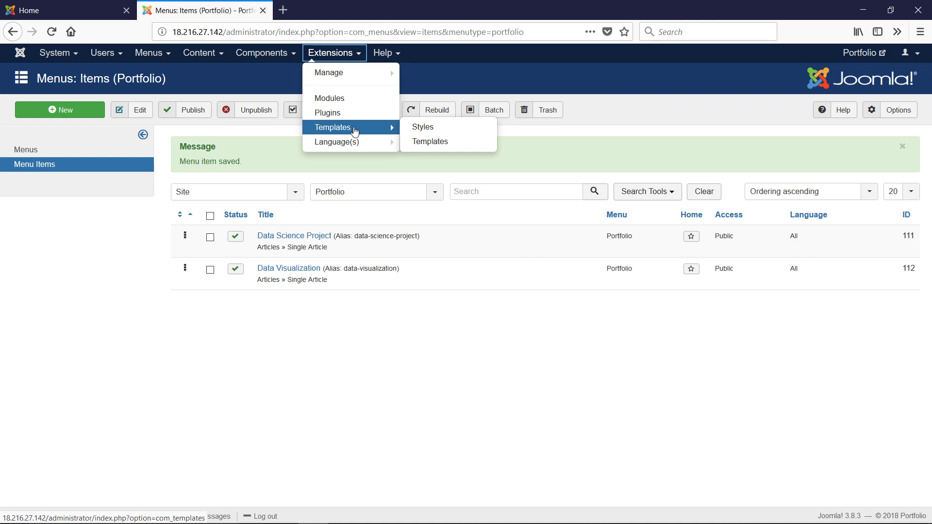
click(153, 53)
click(43, 7)
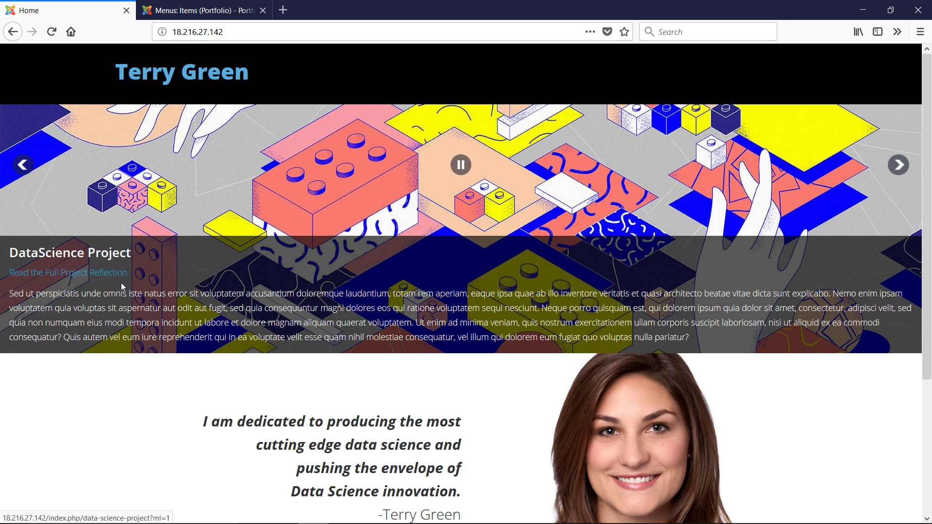
scroll(601, 414, down, 5)
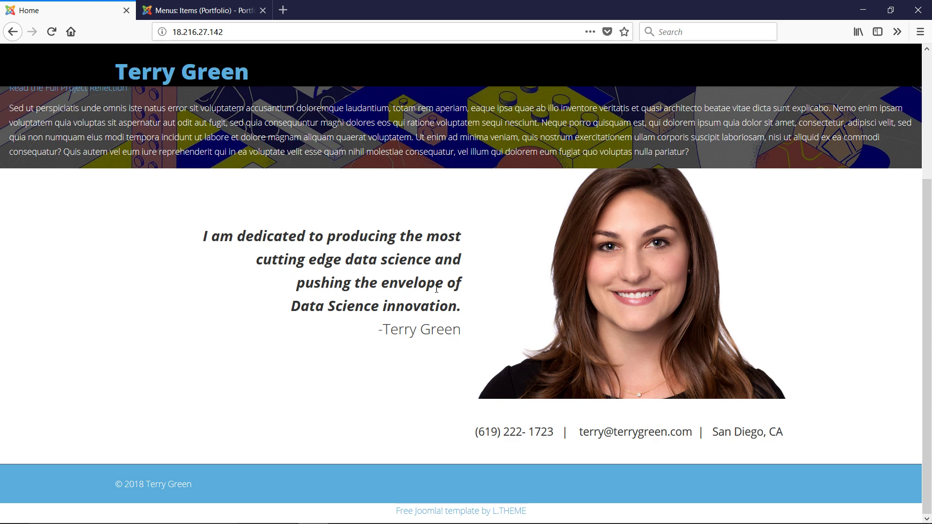
click(187, 11)
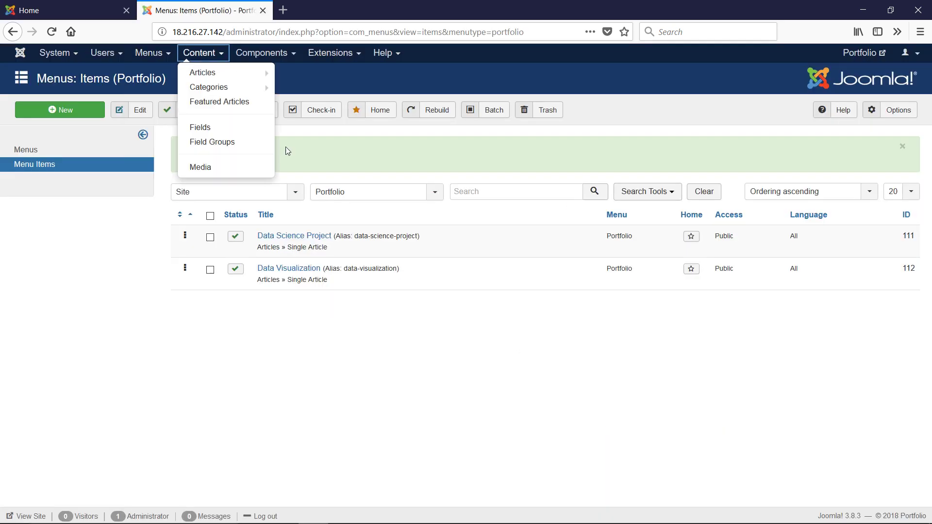
click(341, 311)
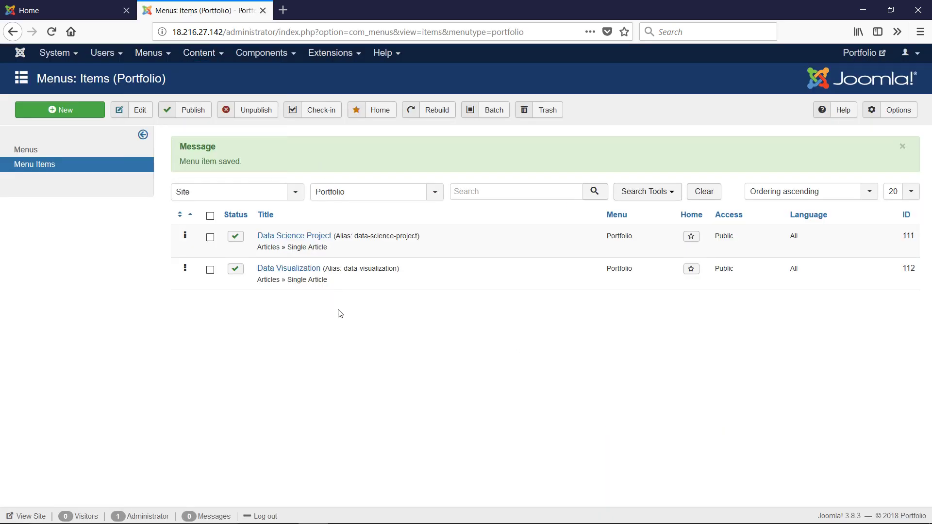
Open the extension installation page in the Joomla administration
click(335, 59)
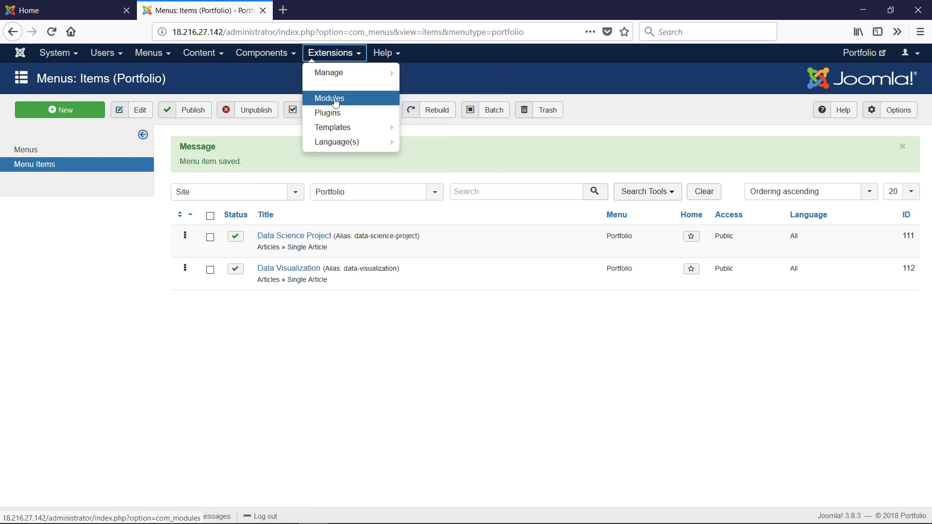
mouse_move(350, 73)
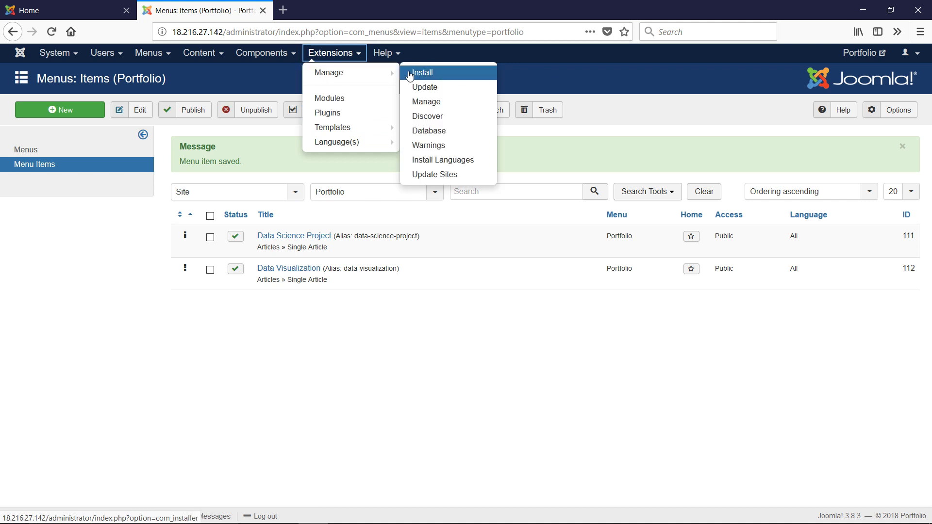
click(412, 71)
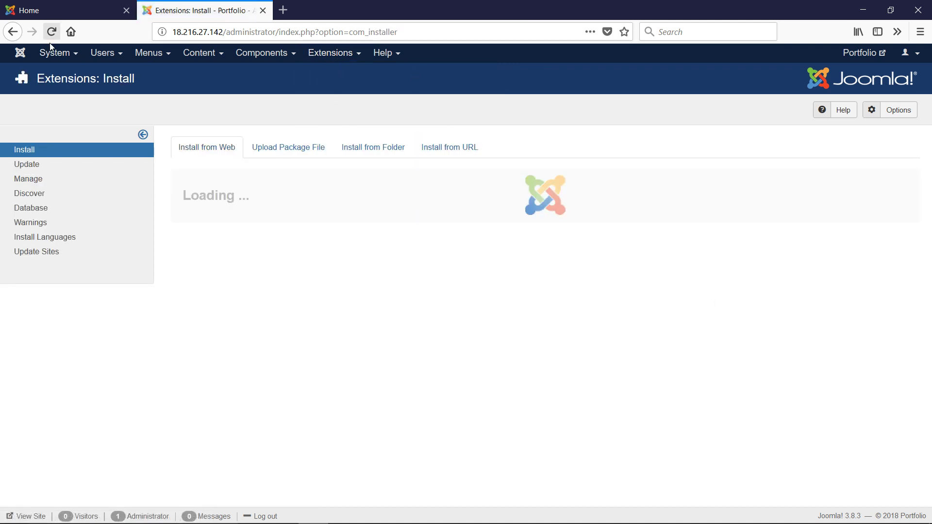
On the site's home page, view the DataScience Project slide's full project reflection in its popup and close it
click(53, 8)
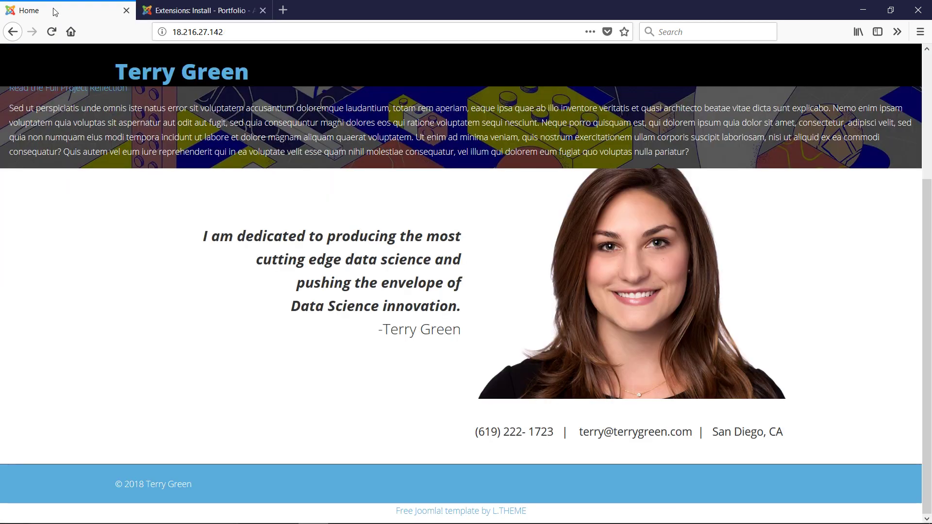
scroll(171, 220, up, 4)
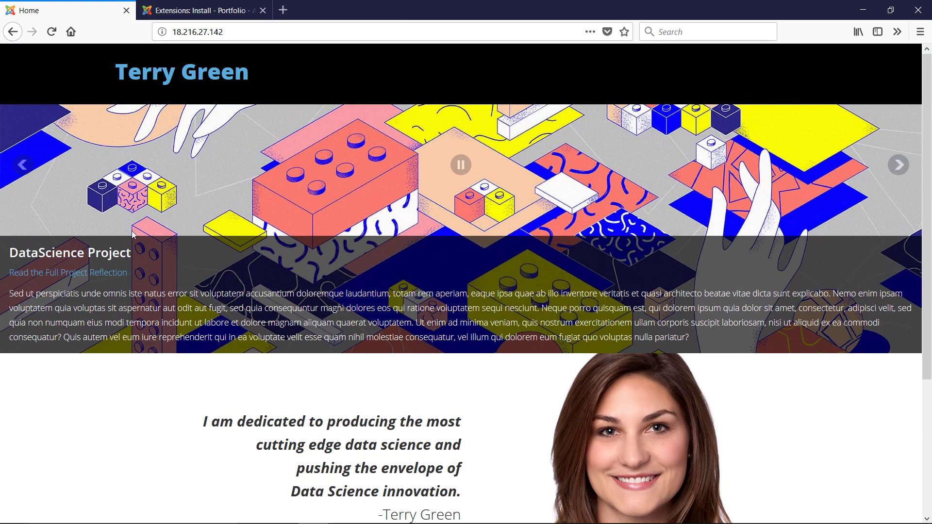
click(92, 271)
scroll(621, 228, down, 3)
scroll(625, 228, up, 3)
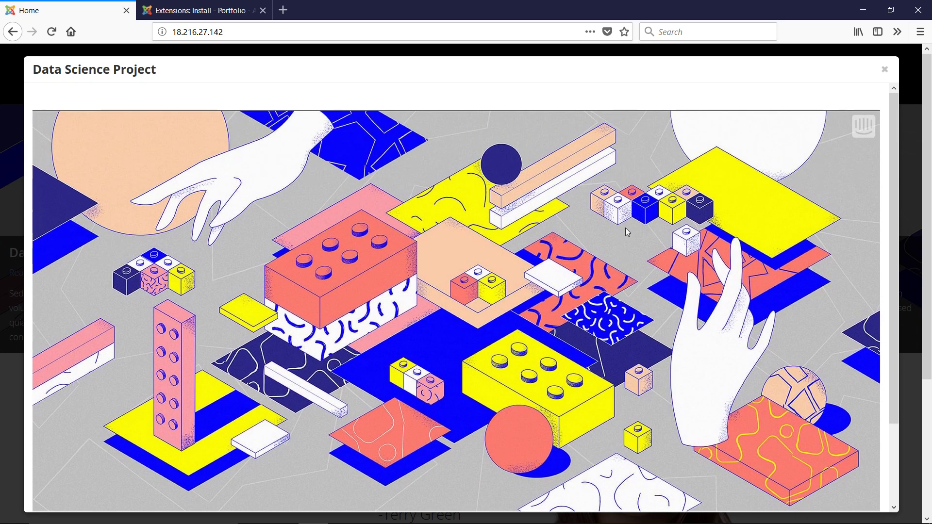
click(884, 70)
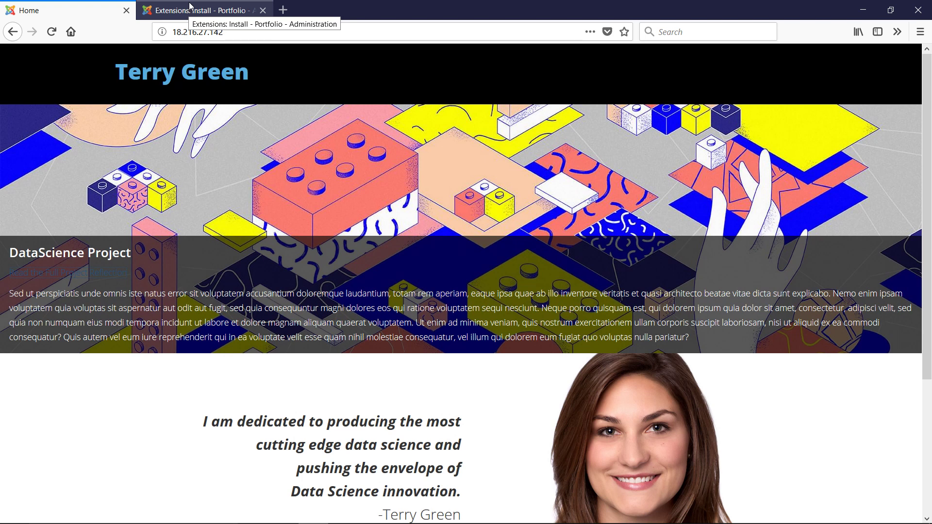
Search the web extension catalogue for "modals" and open the details of the Regular Labs Modals extension
click(189, 6)
click(421, 185)
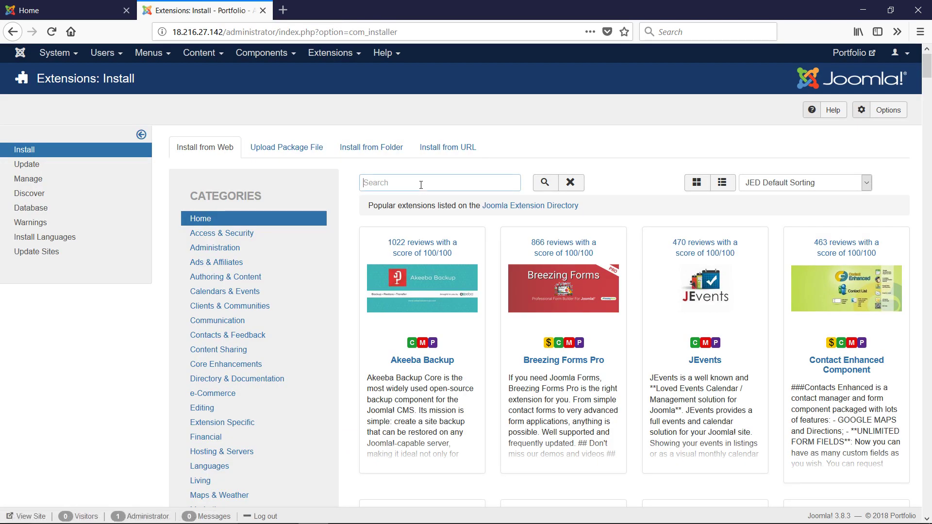
text(modal)
click(544, 181)
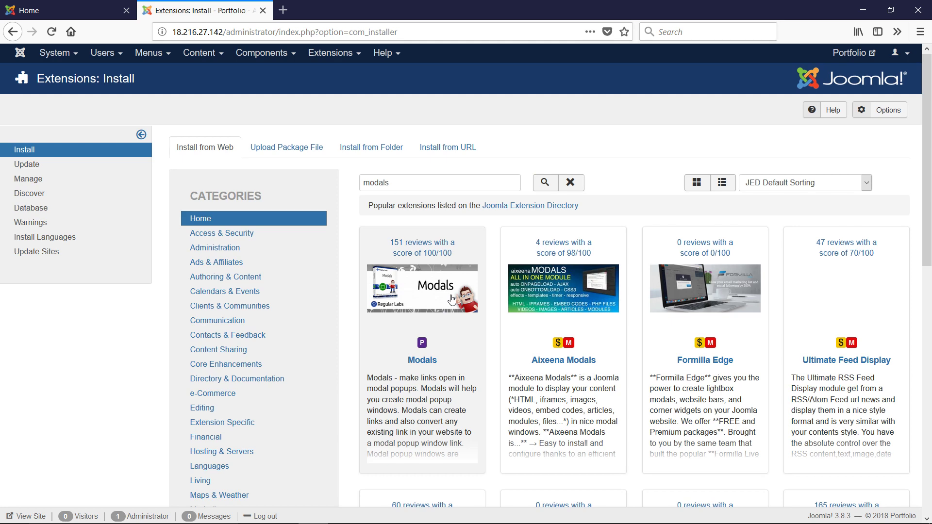
click(452, 299)
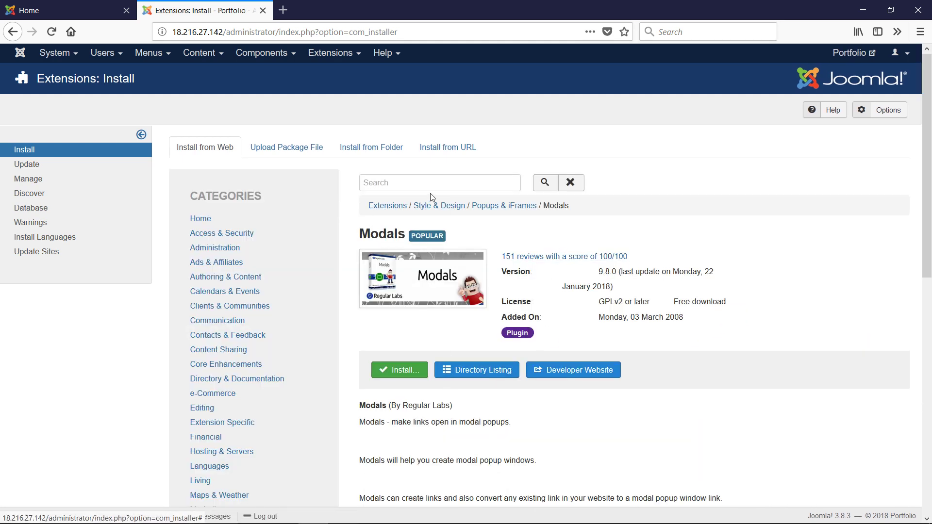
Search the web extension catalogue for "slider"
text(dj)
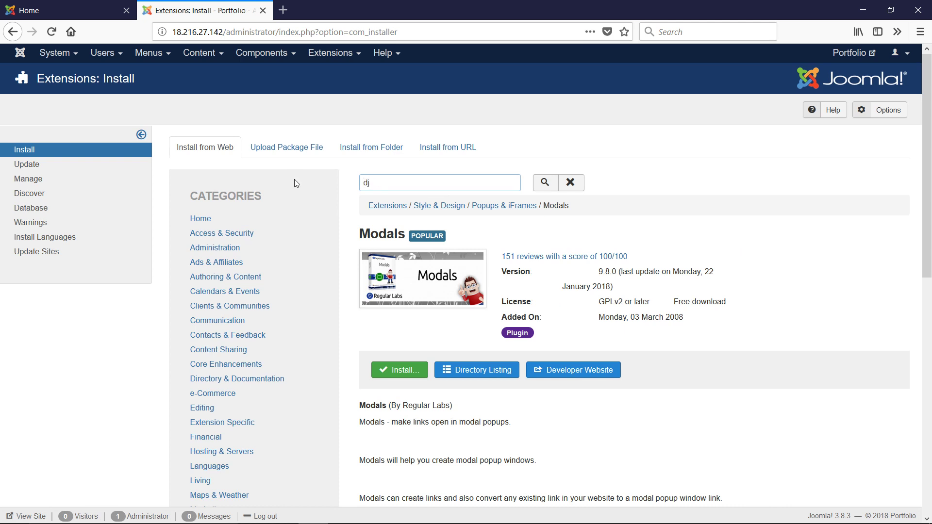
key(BackSpace)
key(BackSpace)
text(slider)
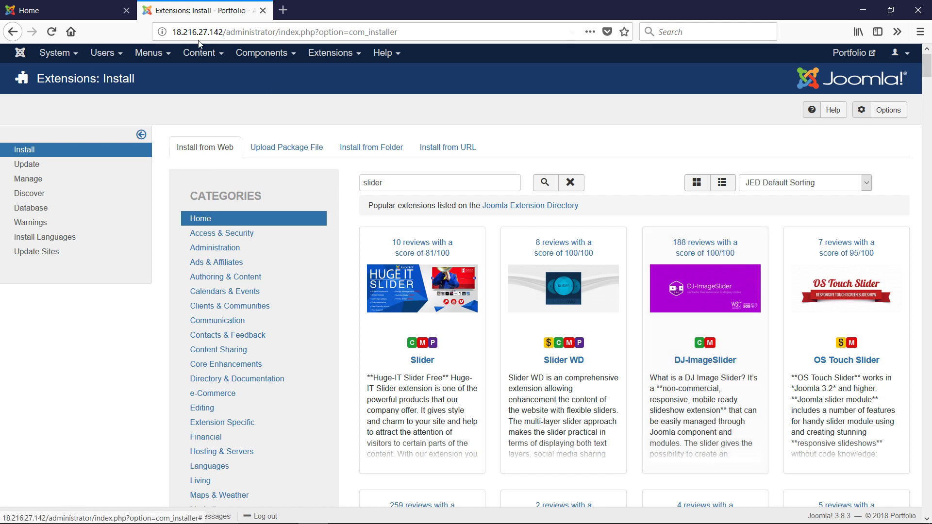
click(278, 56)
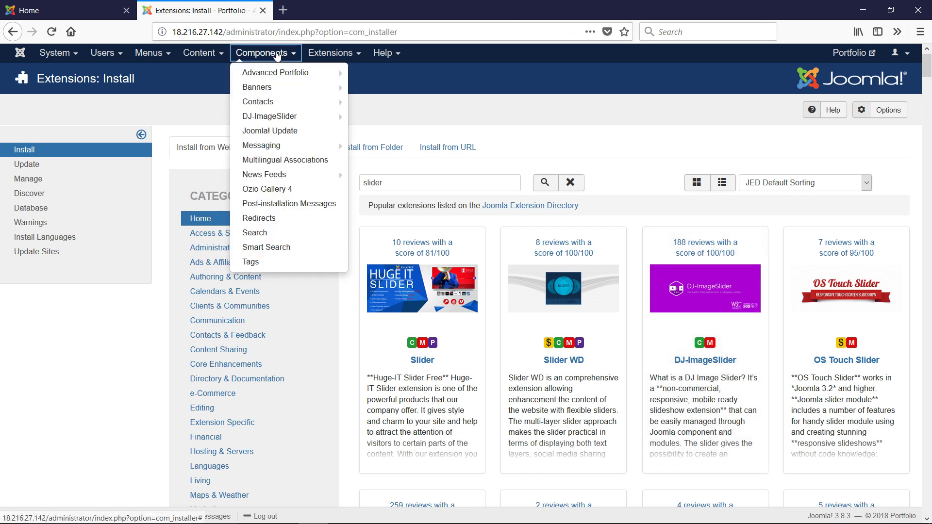
mouse_move(292, 145)
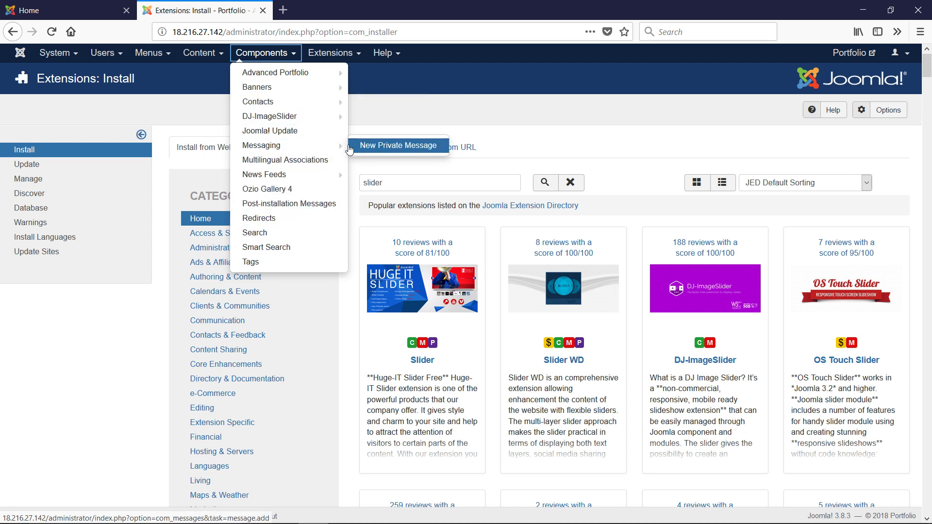
click(508, 146)
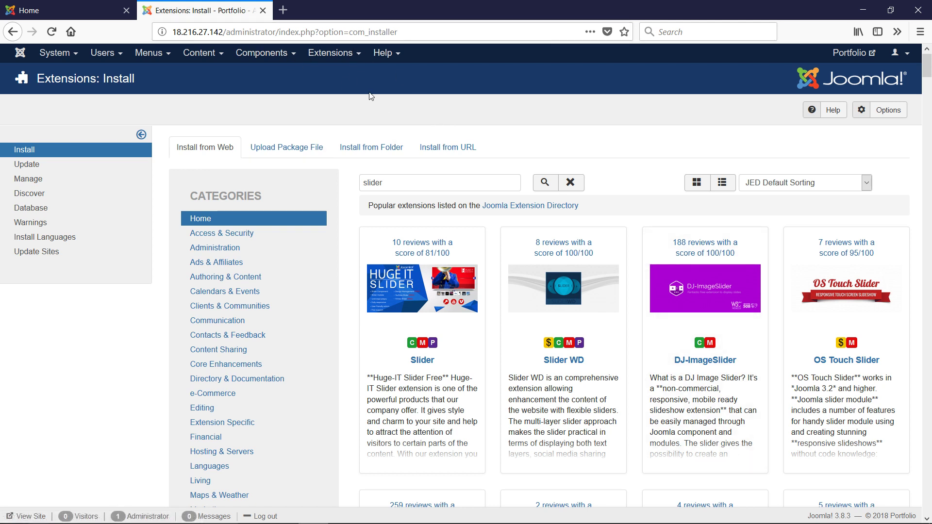
click(290, 54)
mouse_move(289, 143)
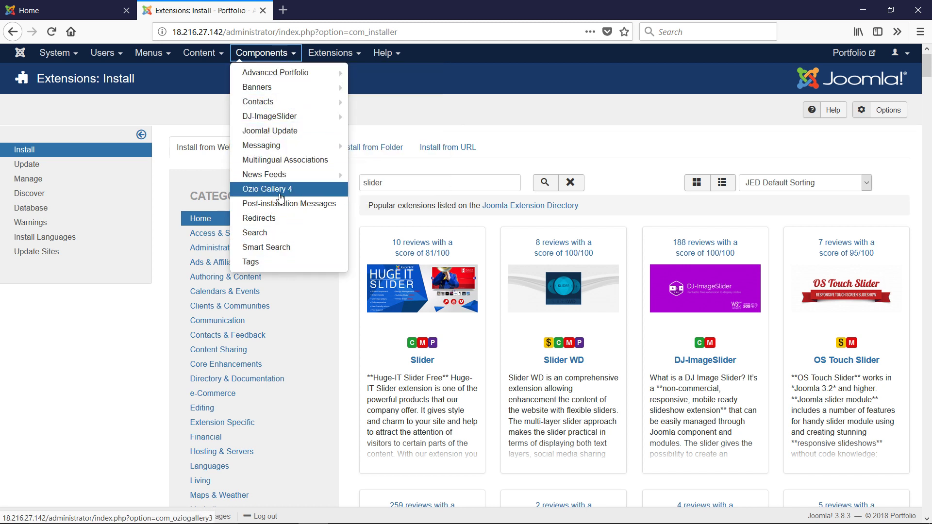
mouse_move(300, 125)
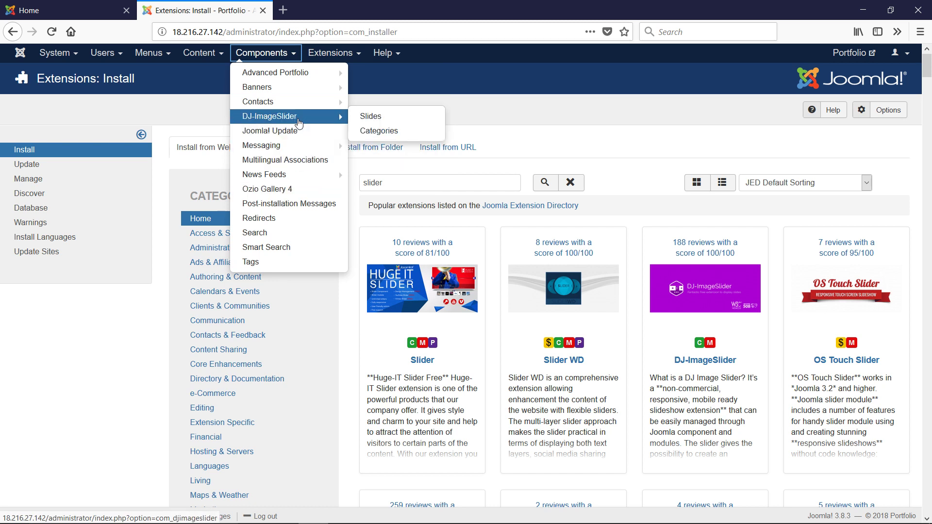
click(478, 125)
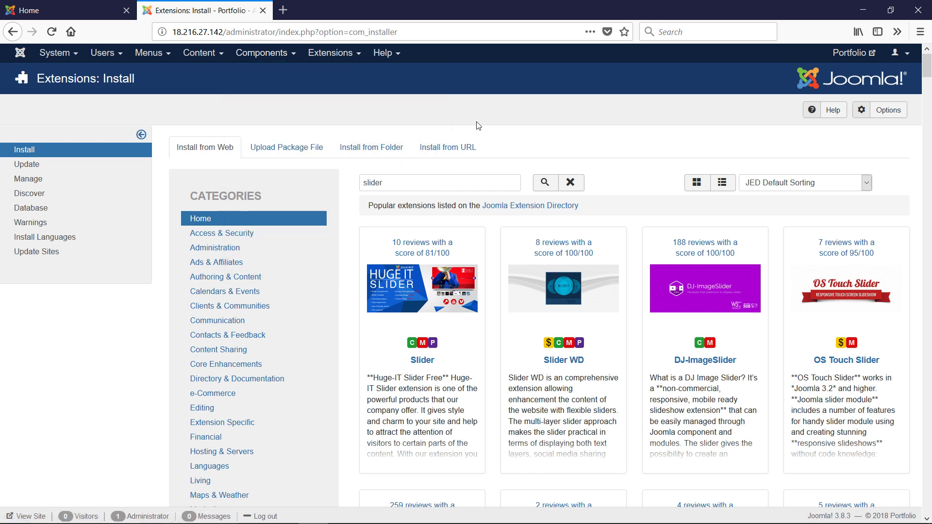
click(75, 7)
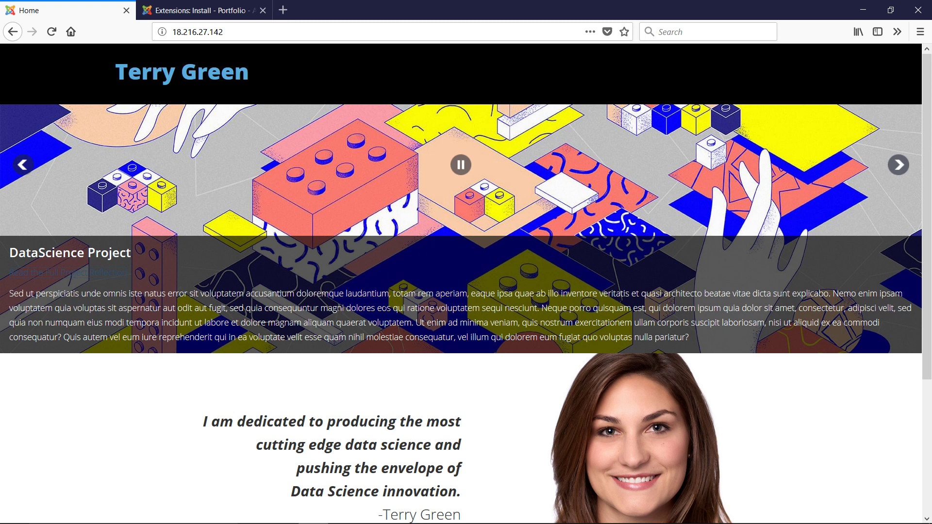
click(216, 12)
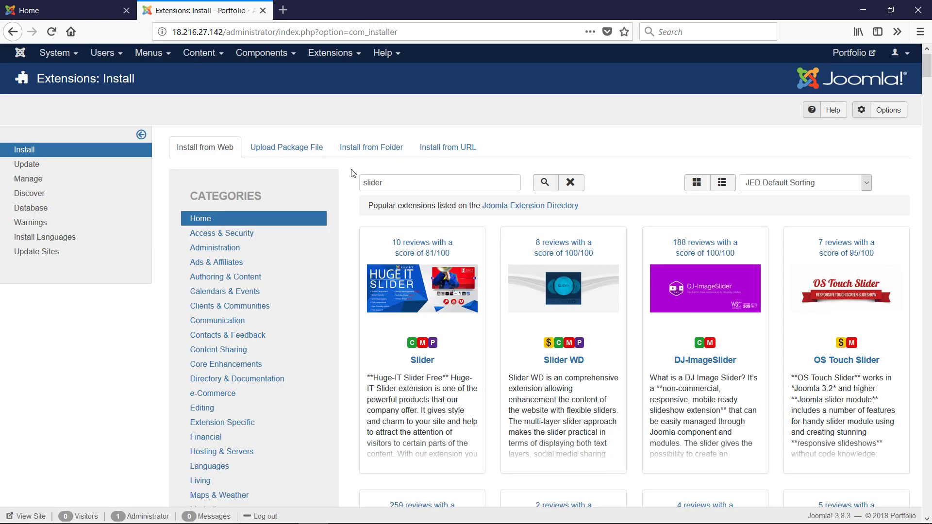
Open the list of slides of the DJ-ImageSlider component
click(351, 57)
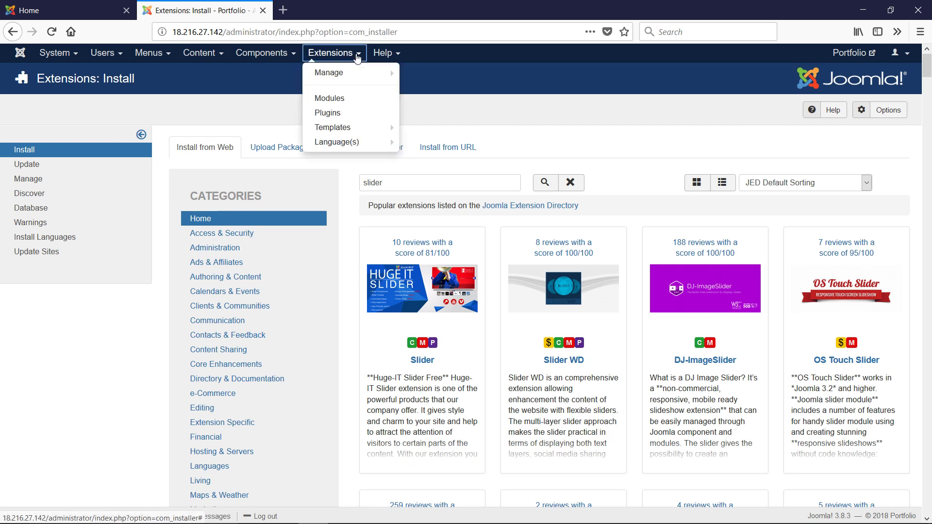
click(262, 52)
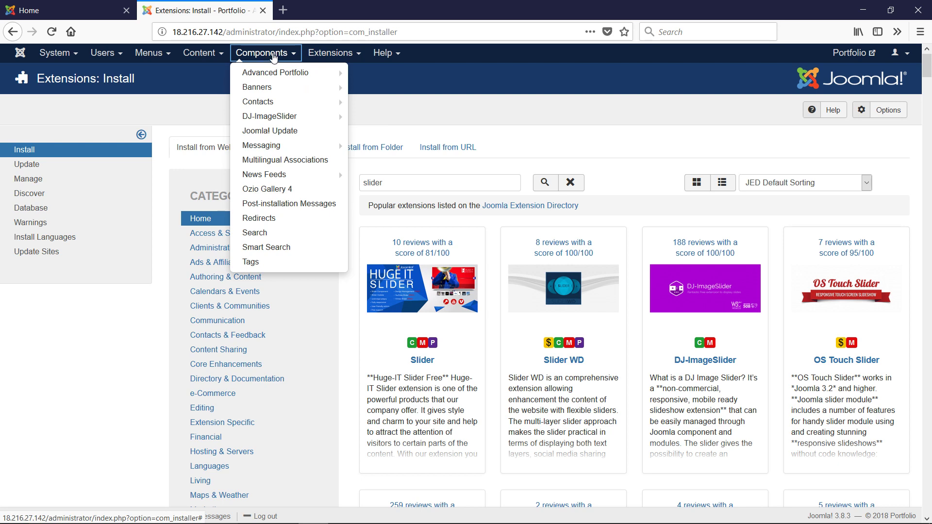
mouse_move(276, 117)
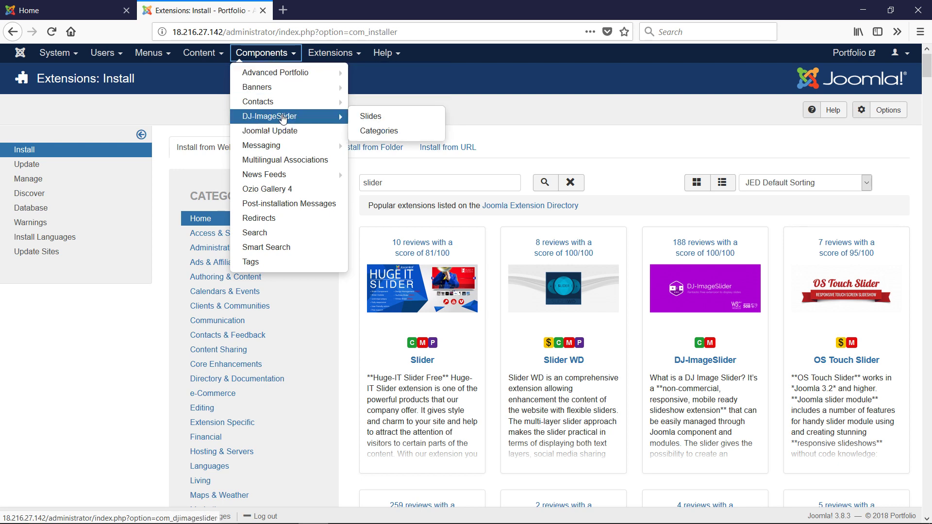
click(381, 118)
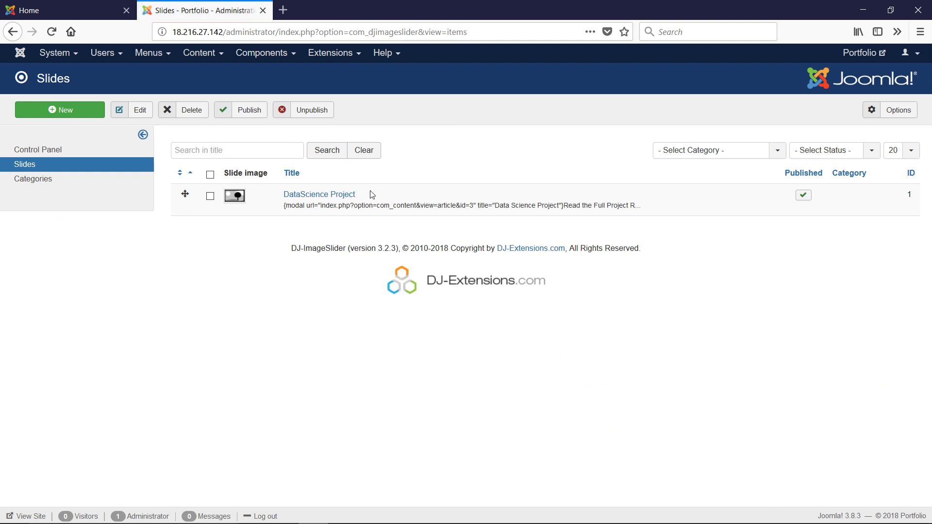
Open the DataScience Project slide for editing in a new browser tab and look through its settings and description
right_click(311, 198)
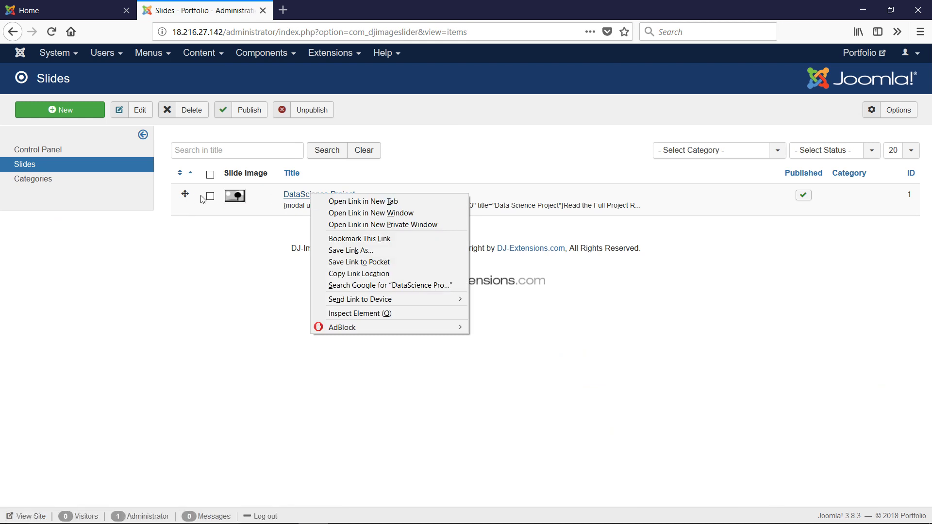
click(349, 201)
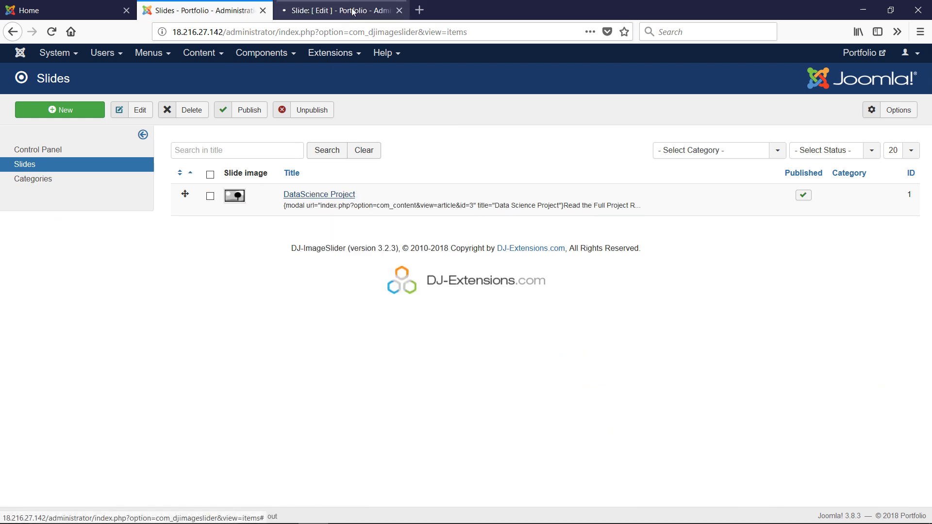
click(353, 11)
scroll(374, 218, down, 2)
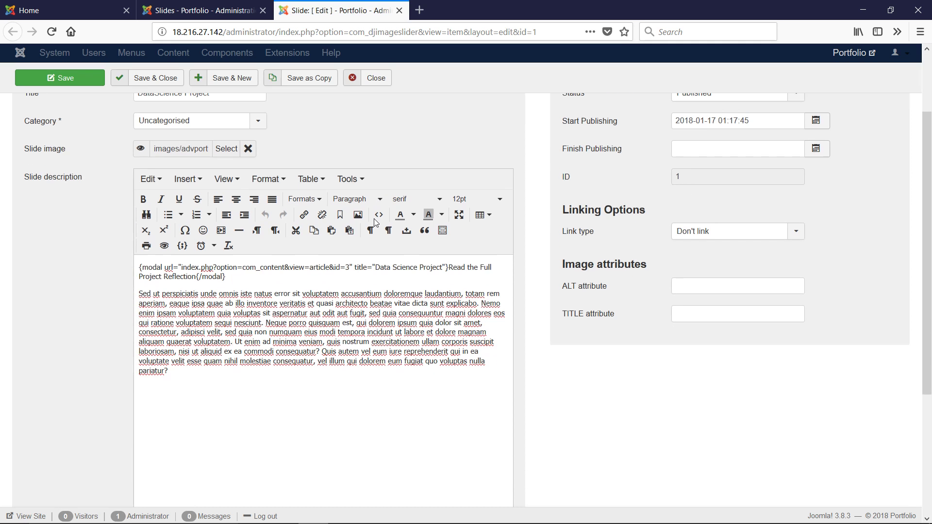
scroll(374, 218, down, 1)
scroll(278, 359, up, 3)
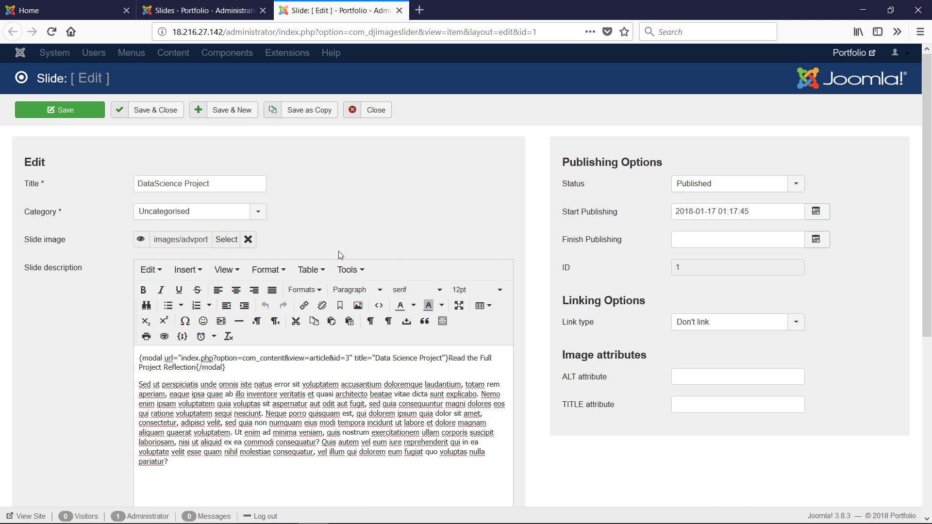
Copy the full description of the DataScience Project slide into the description of a new DJ-ImageSlider slide
drag(171, 462, 145, 350)
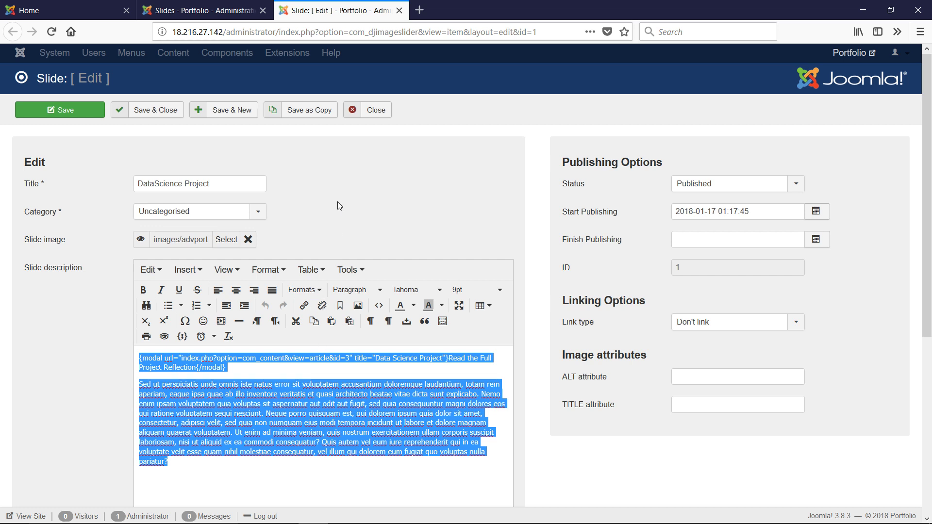
click(225, 13)
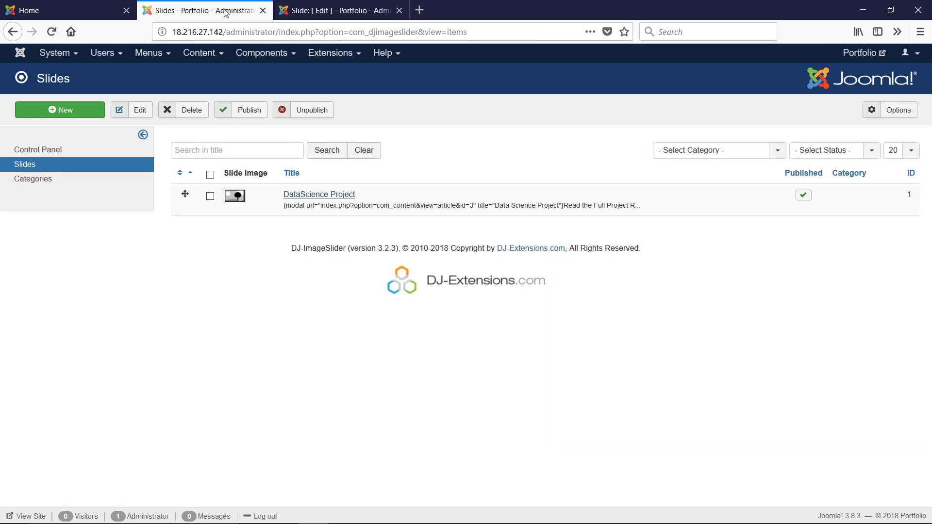
click(67, 110)
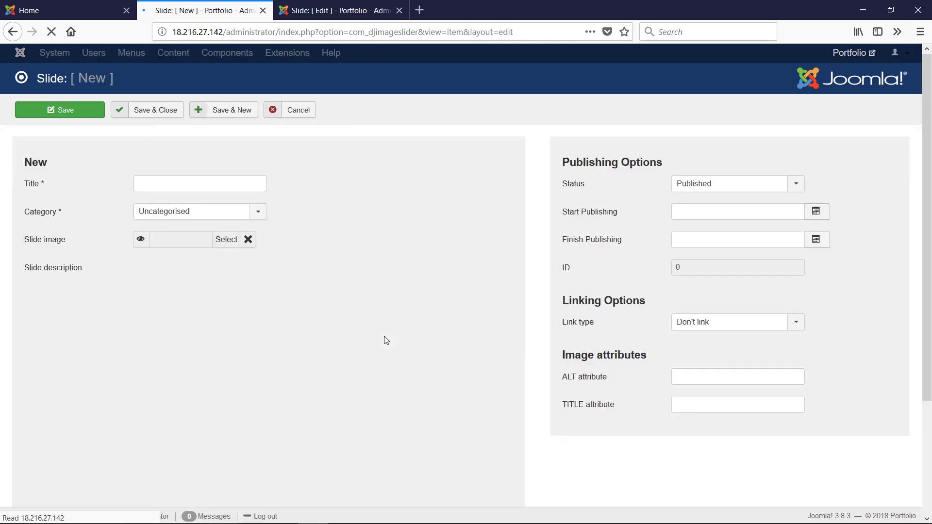
click(251, 385)
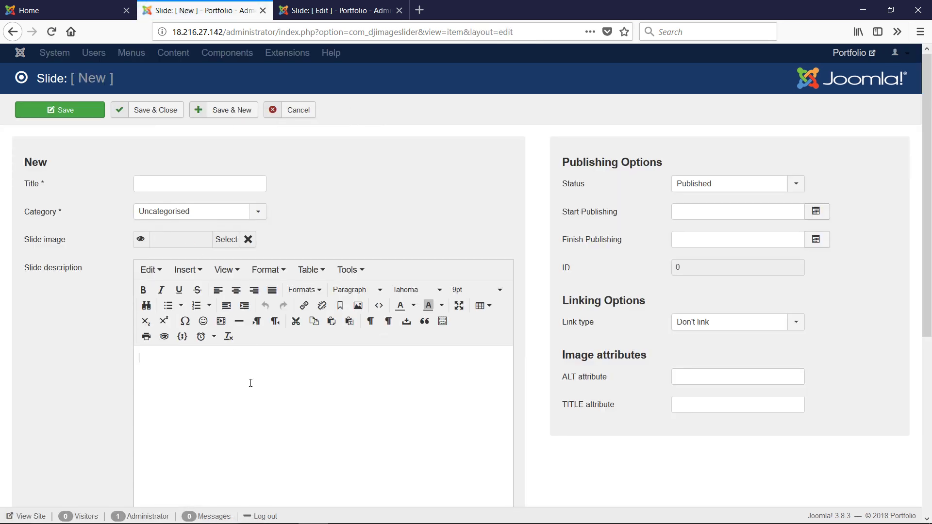
text({modal url="index.php?option=com_content&view=article&id=3" title="Data Science Project"}Read the Full Project Reflection{/modal} Sed ut perspiciatis unde omnis iste natus error sit voluptatem accusantium doloremque laudantium, totam rem aperiam, eaque ipsa quae ab illo inventore veritatis et quasi architecto beatae vitae dicta sunt explicabo. Nemo enim ipsam voluptatem quia voluptas sit aspernatur aut odit aut fugit, sed quia consequuntur magni dolores eos qui ratione voluptatem sequi nesciunt. Neque porro quisquam est, qui dolorem ipsum quia dolor sit amet, consectetur, adipisci velit, sed quia non numquam eius modi tempora incidunt ut labore et dolore magnam aliquam quaerat voluptatem. Ut enim ad minima veniam, quis nostrum exercitationem ullam corporis suscipit laboriosam, nisi ut aliquid ex ea commodi consequatur? Quis autem vel eum iure reprehenderit qui in ea voluptate velit esse quam nihil molestiae consequatur, vel illum qui dolorem eum fugiat quo voluptas nulla pariatur?)
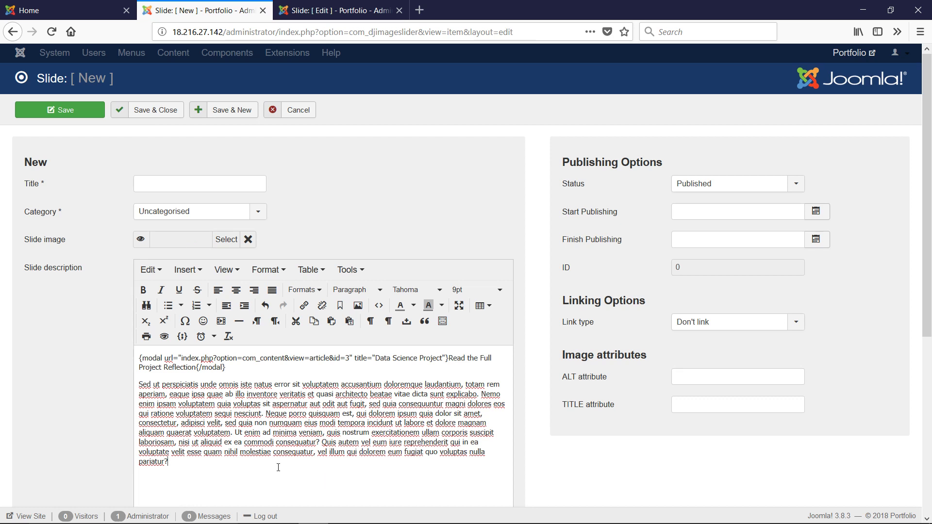
Compare the opening and closing modal tags in the new slide's description with the project reflection link on the home page
drag(232, 370, 139, 358)
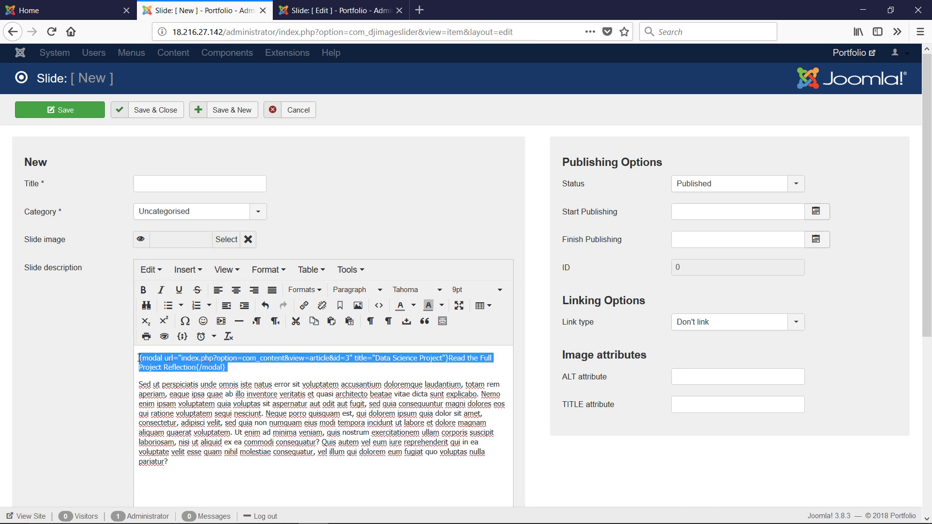
click(221, 368)
drag(162, 359, 139, 359)
click(195, 368)
drag(231, 370, 197, 371)
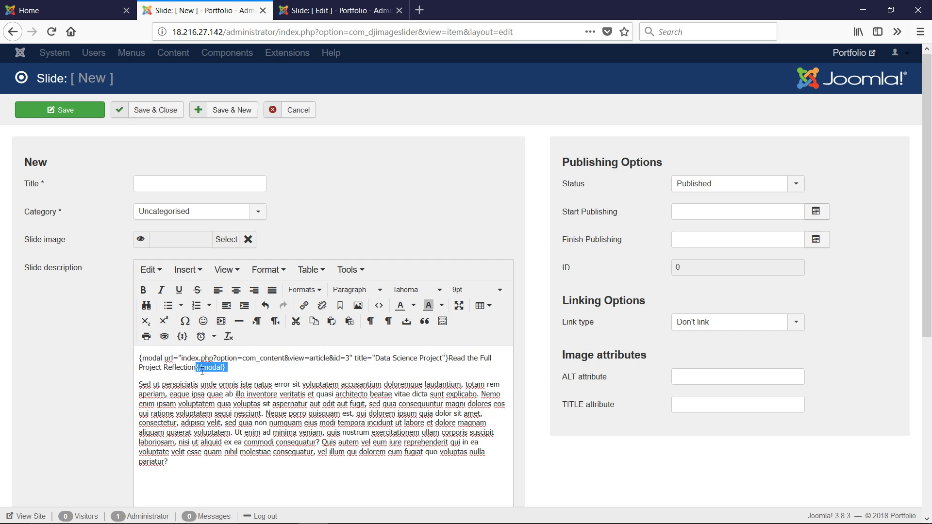
drag(164, 359, 126, 357)
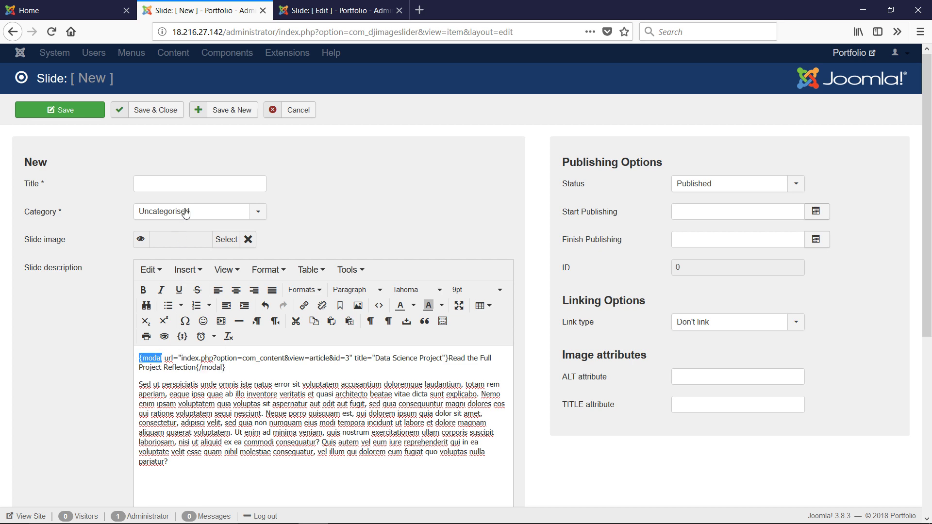
key(ctrl+Page_Up)
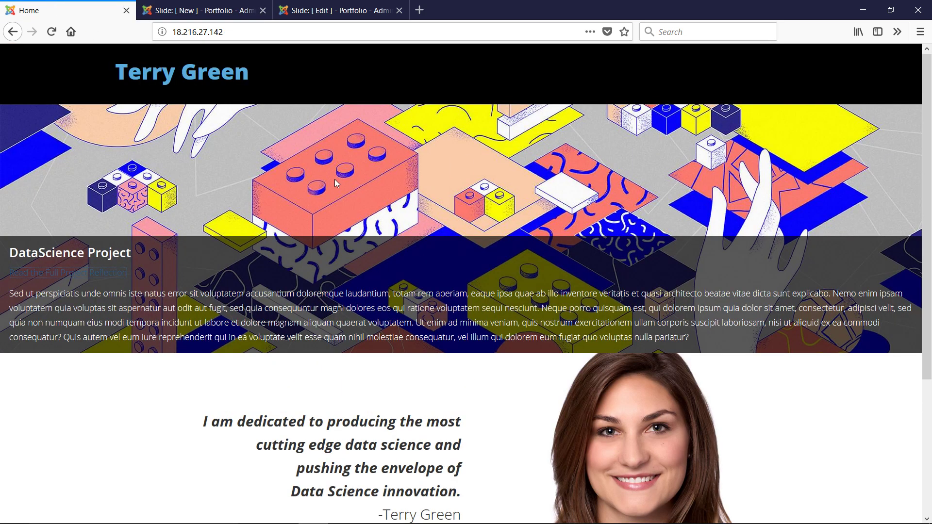
mouse_move(336, 182)
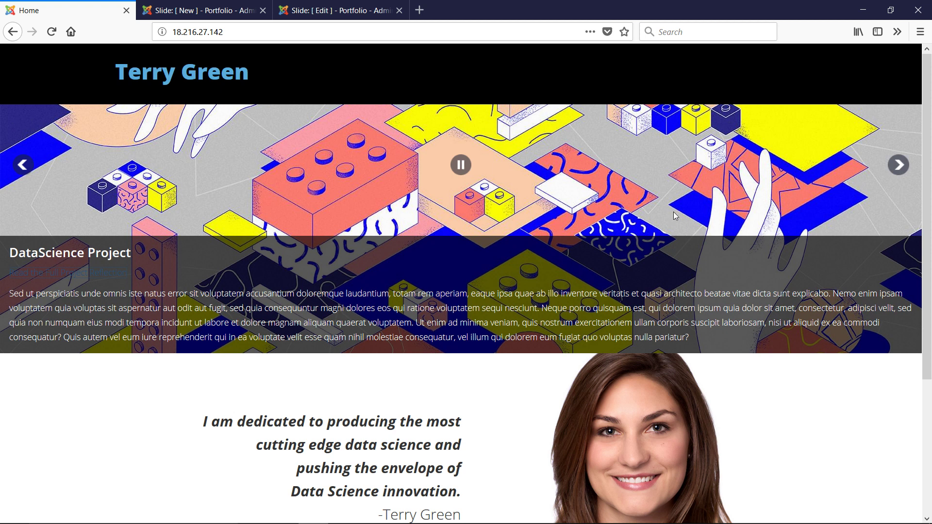
click(94, 278)
Close the edit form of the DataScience Project slide and return to the new slide
click(233, 10)
click(335, 10)
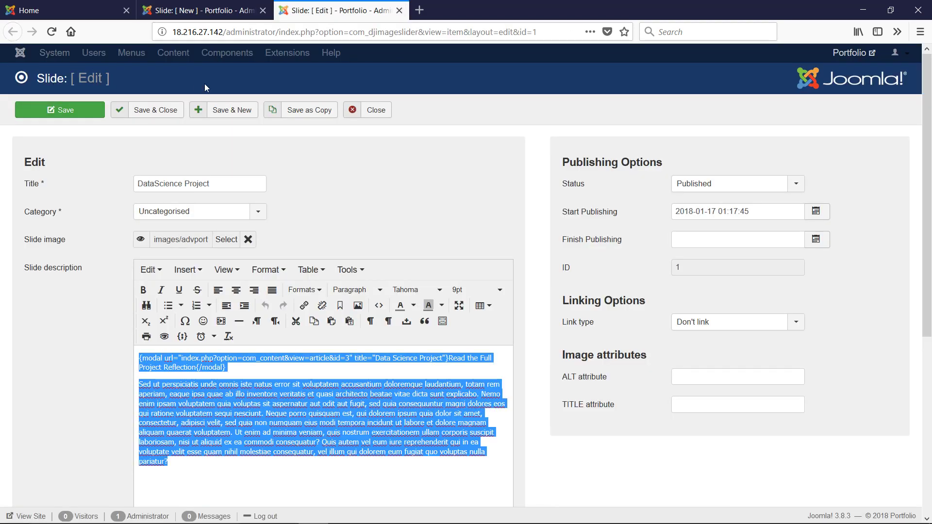
click(369, 110)
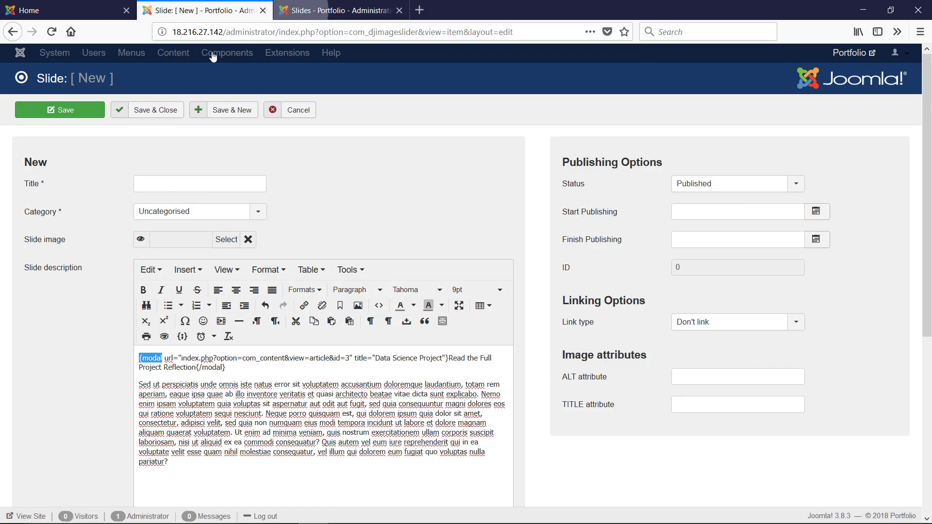
Examine the url and title attributes of the opening modal tag and the closing tag in the new slide's description
click(148, 360)
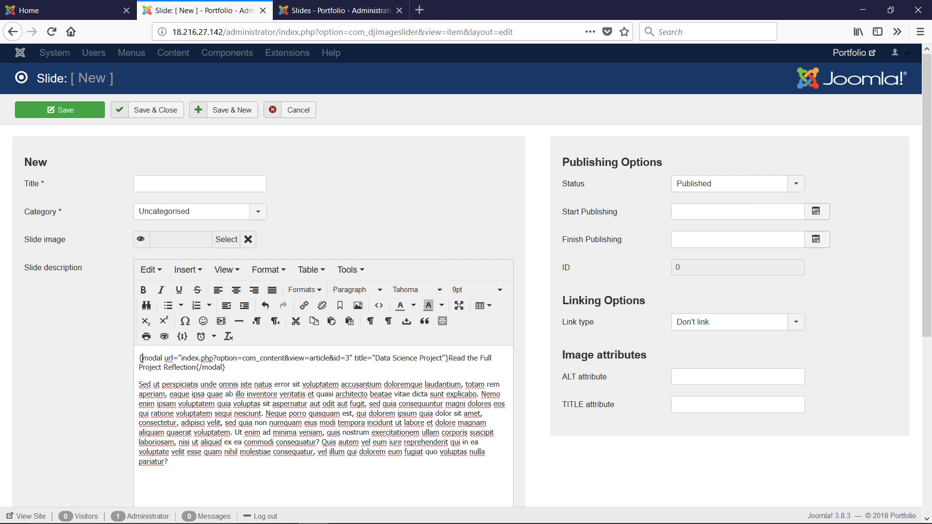
drag(227, 368, 201, 368)
drag(449, 358, 136, 358)
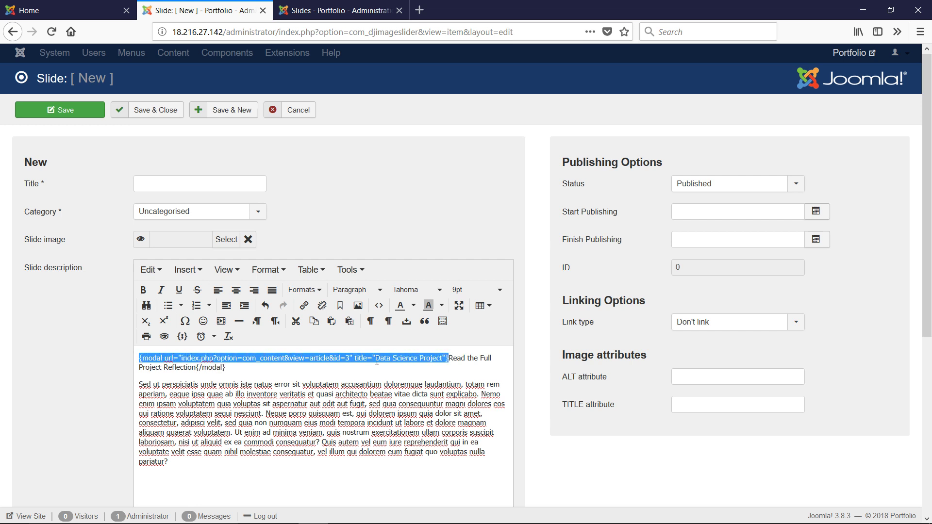
drag(232, 369, 198, 369)
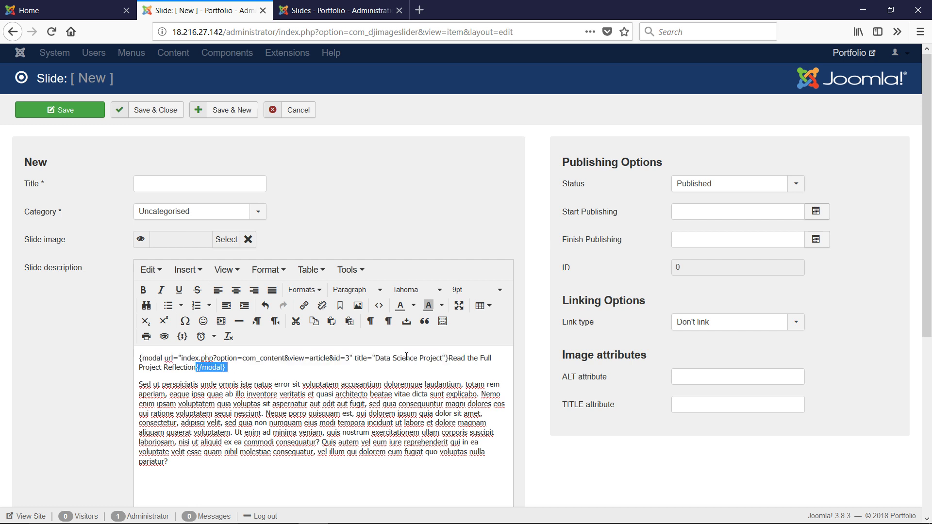
click(275, 373)
drag(257, 371, 125, 359)
click(305, 384)
Open the Data Visualization article for editing from the article list, in place of the slide list
click(320, 10)
click(70, 55)
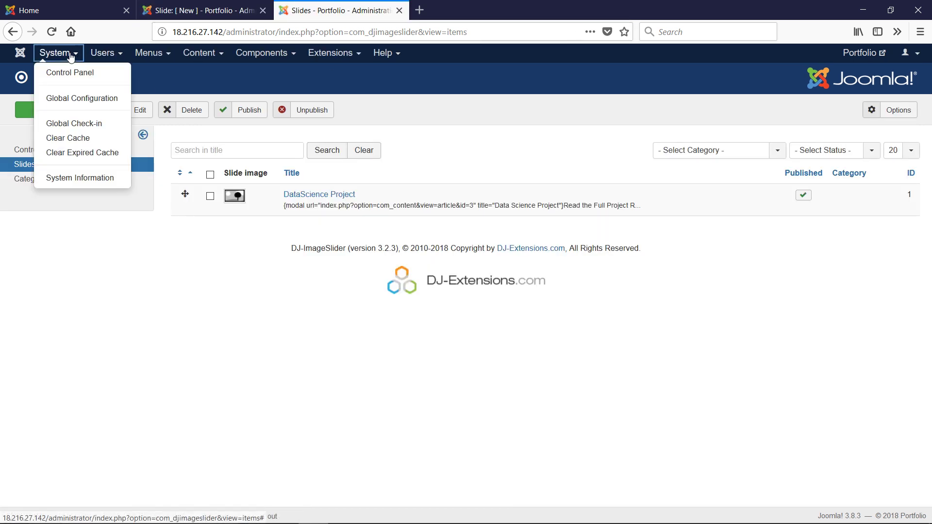
click(209, 72)
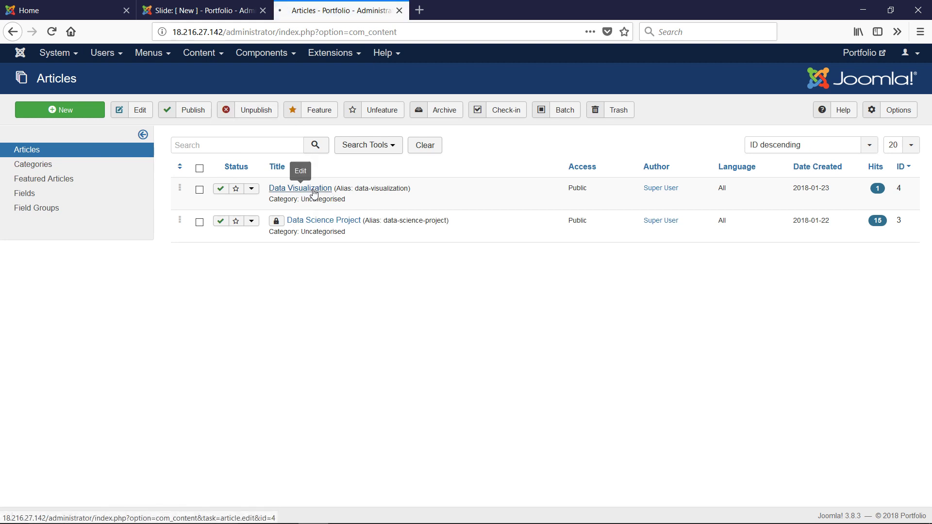
click(314, 192)
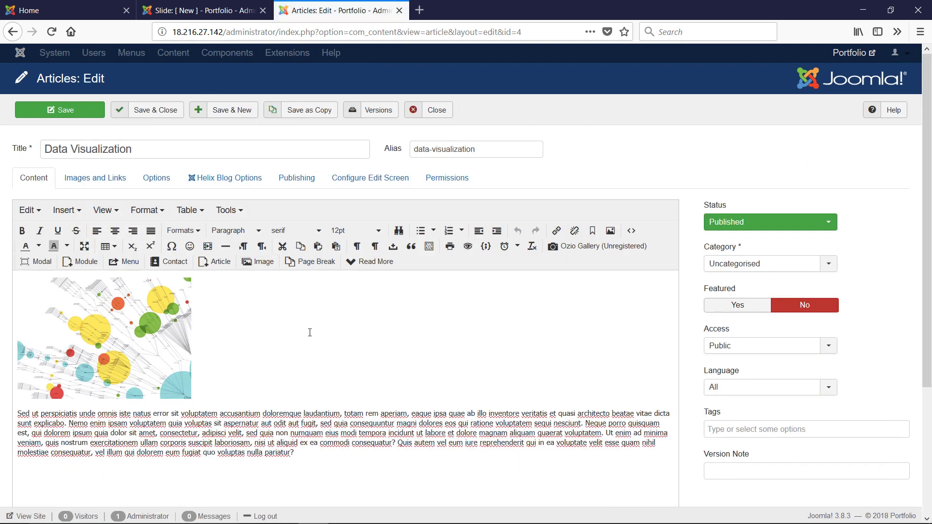
Inspect the link text and URL fields of the article editor's Insert Modal form and close it without inserting anything
click(312, 456)
click(86, 264)
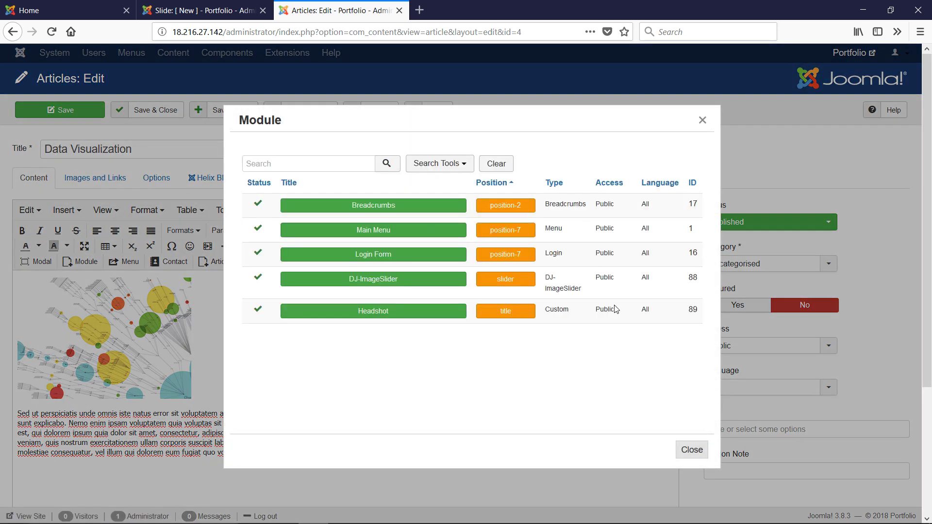
click(702, 121)
click(36, 261)
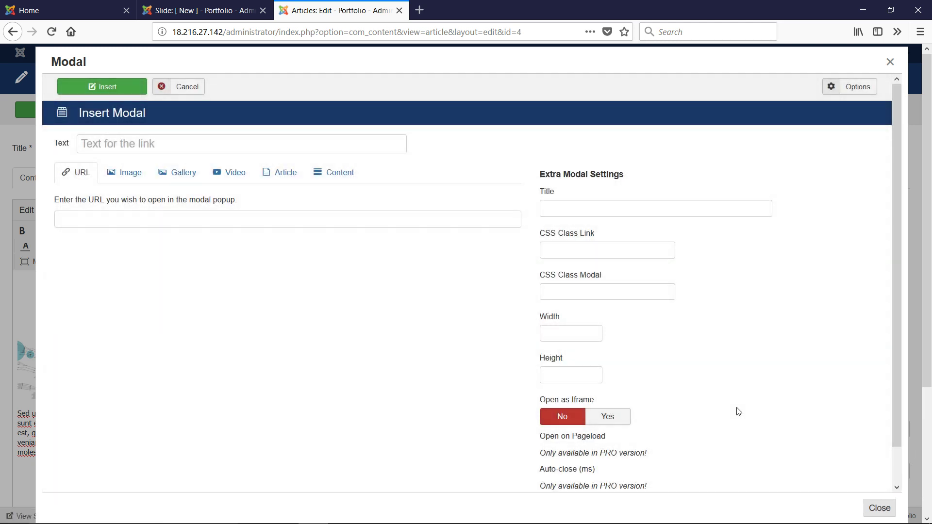
click(156, 217)
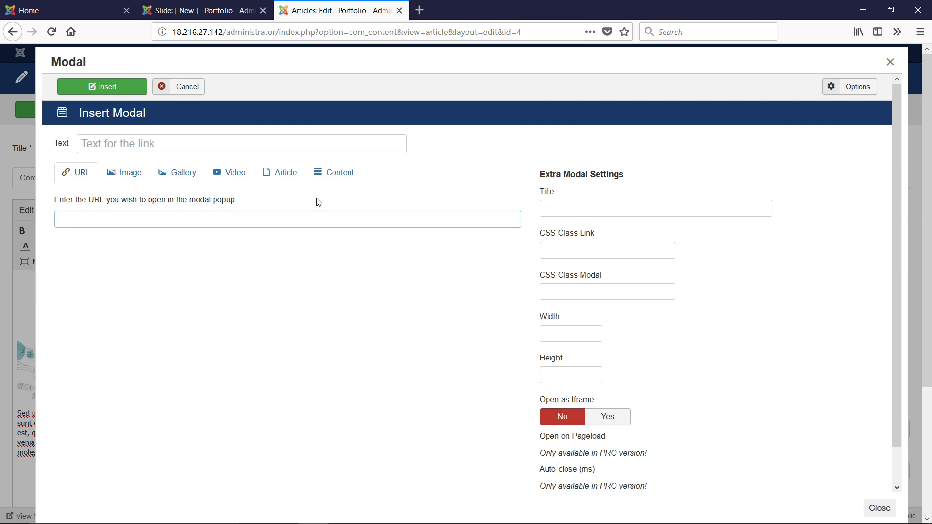
click(112, 141)
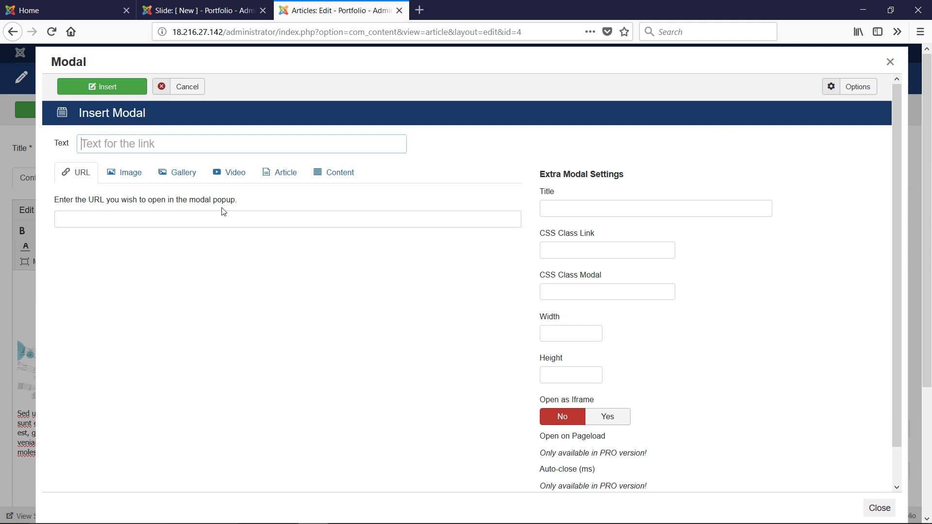
click(890, 62)
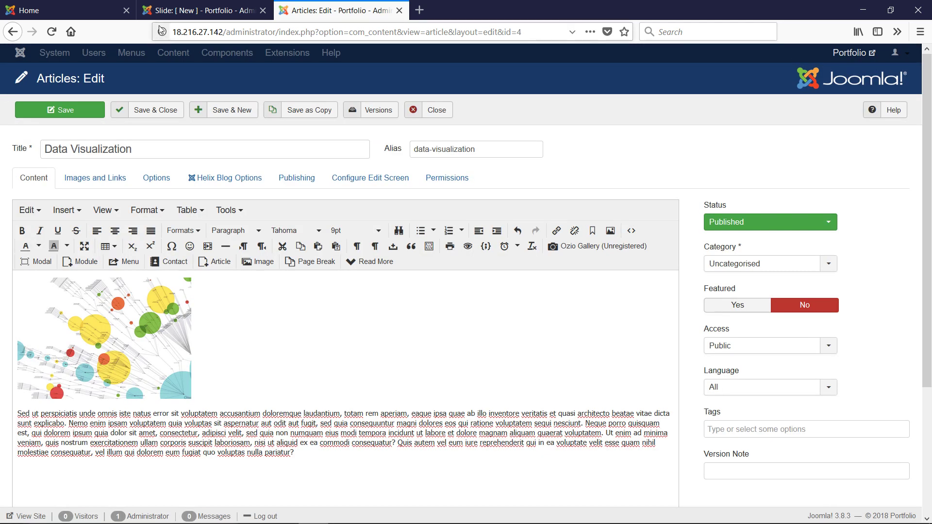
Check the new slide's description editor for a modal insert option and review the manually written modal tag
click(197, 10)
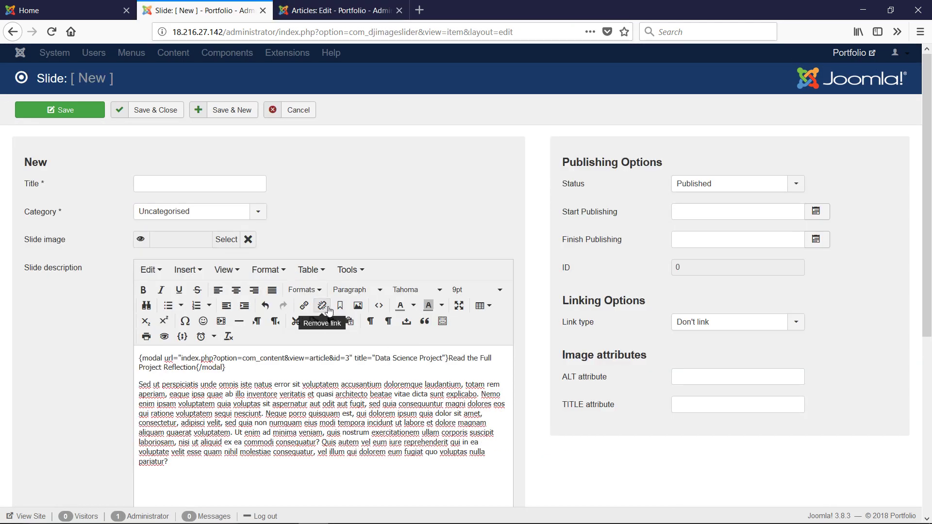
click(194, 271)
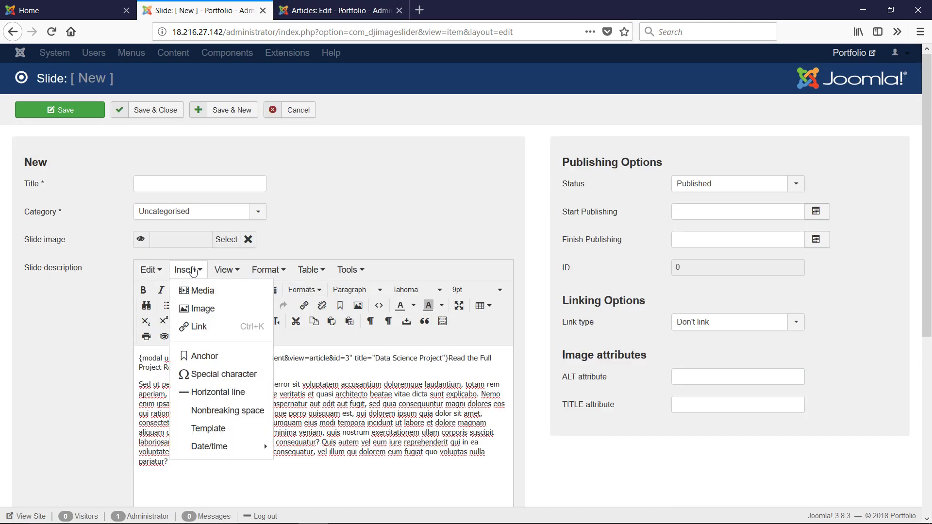
mouse_move(341, 276)
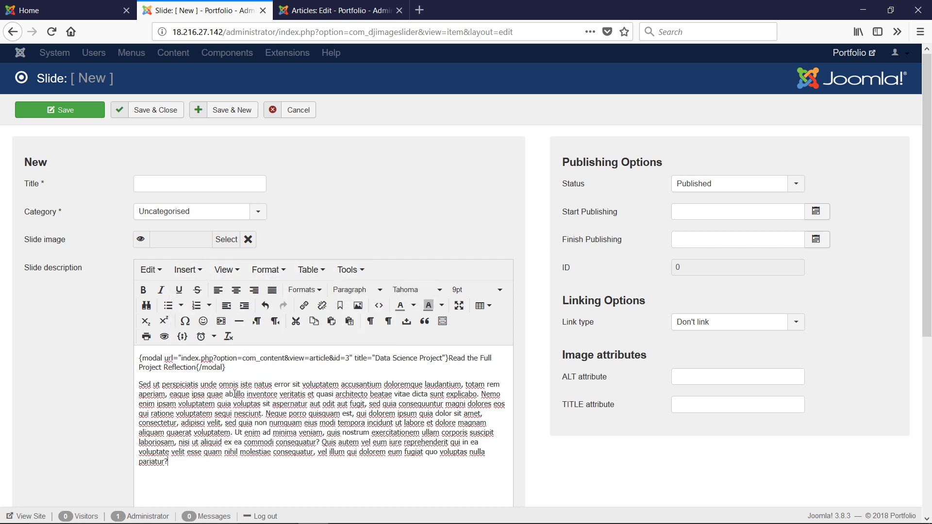
drag(243, 368, 134, 349)
click(306, 372)
shift+click(140, 359)
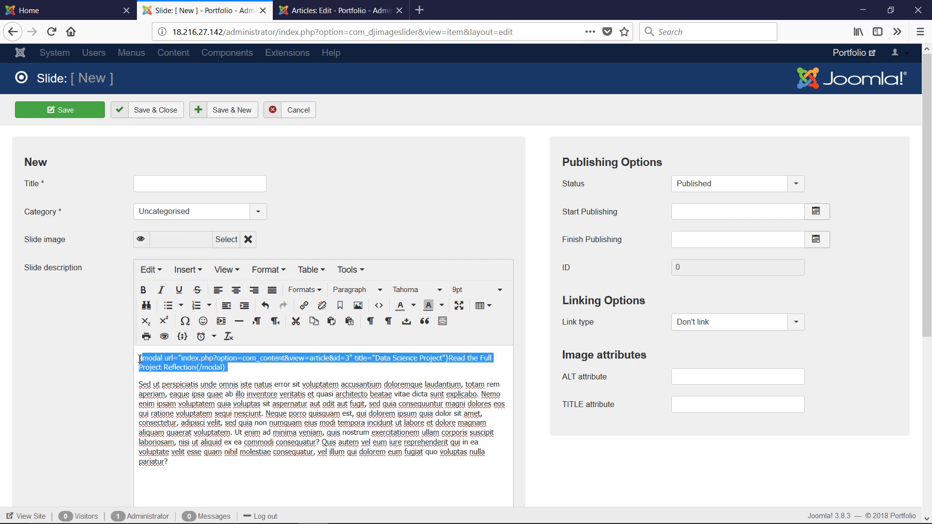
click(475, 364)
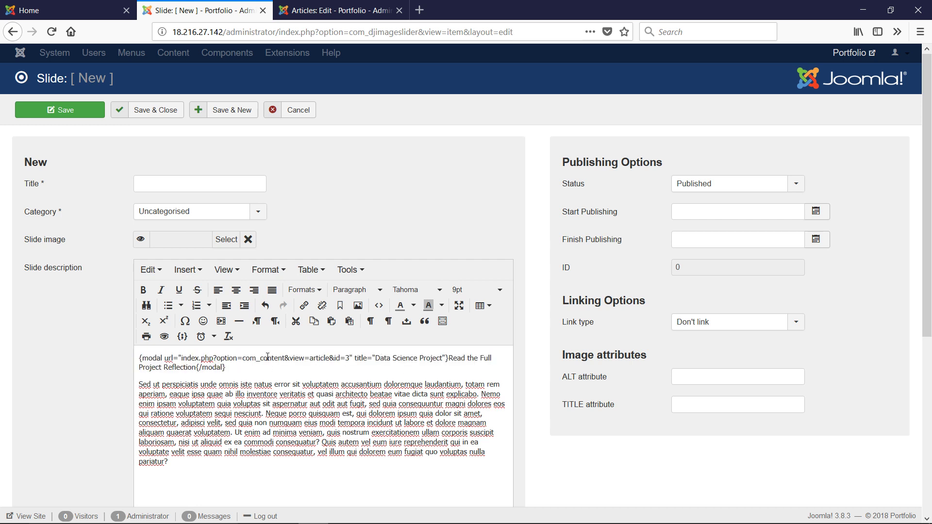
Close the Data Visualization article and open the item list of the Portfolio menu
click(329, 9)
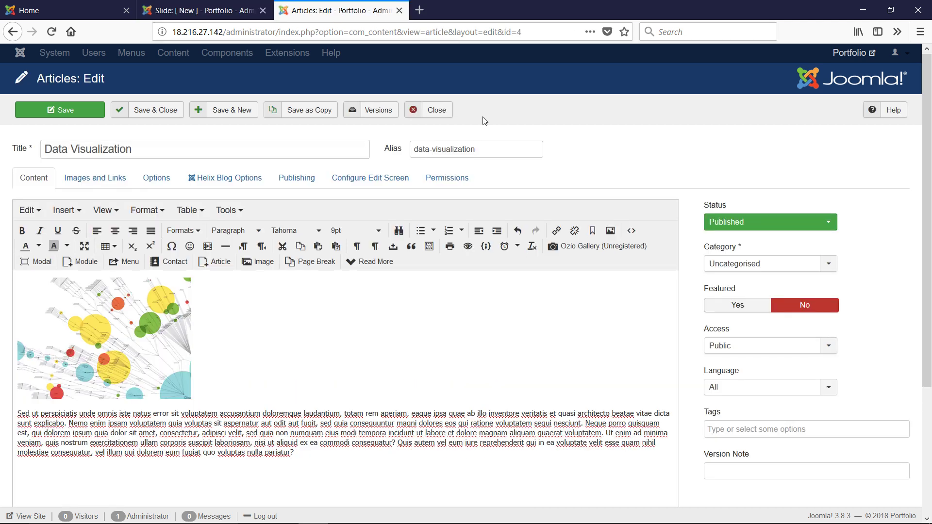
click(428, 112)
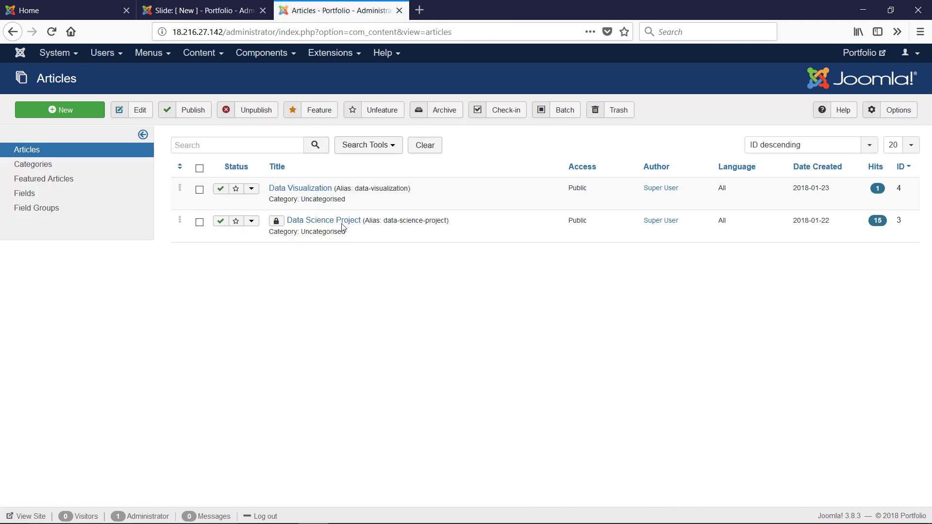
click(167, 54)
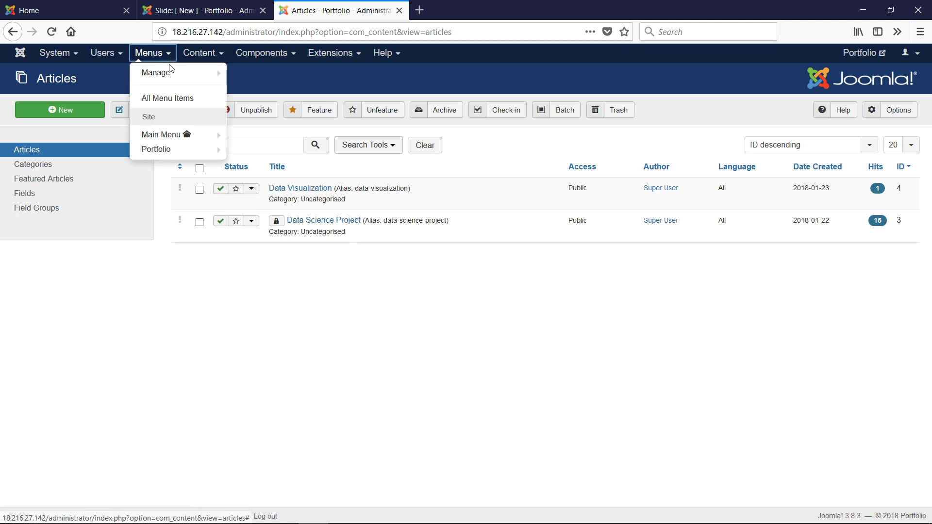
mouse_move(171, 136)
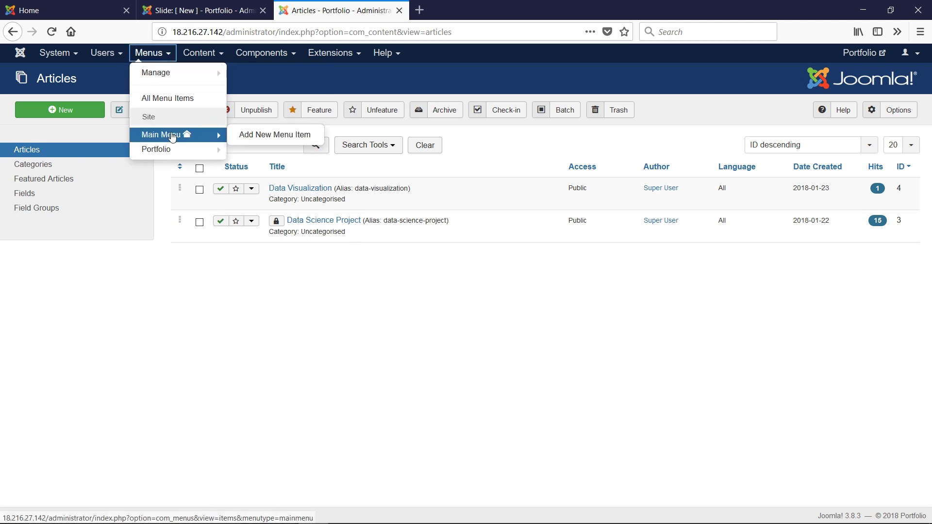
click(163, 149)
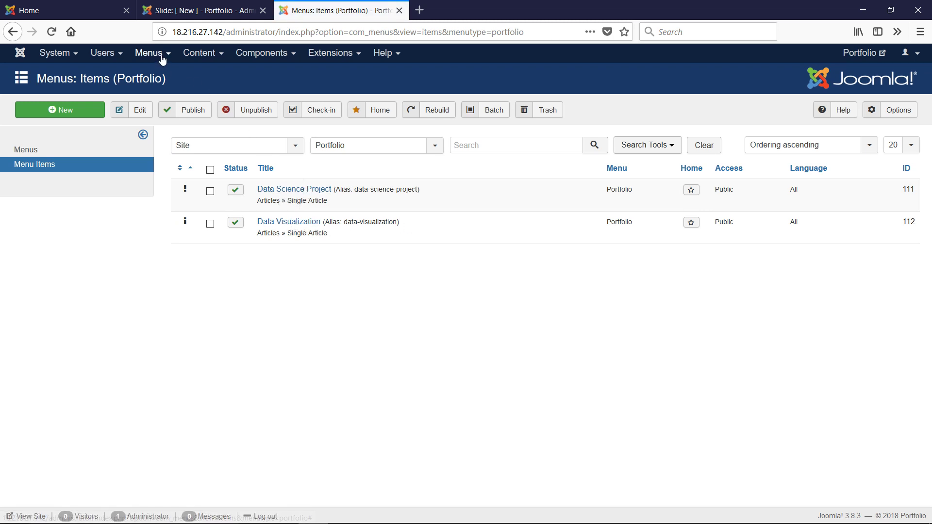
Copy the link of the Data Visualization menu item and return to the new slide
click(306, 223)
drag(314, 259, 122, 265)
key(ctrl+c)
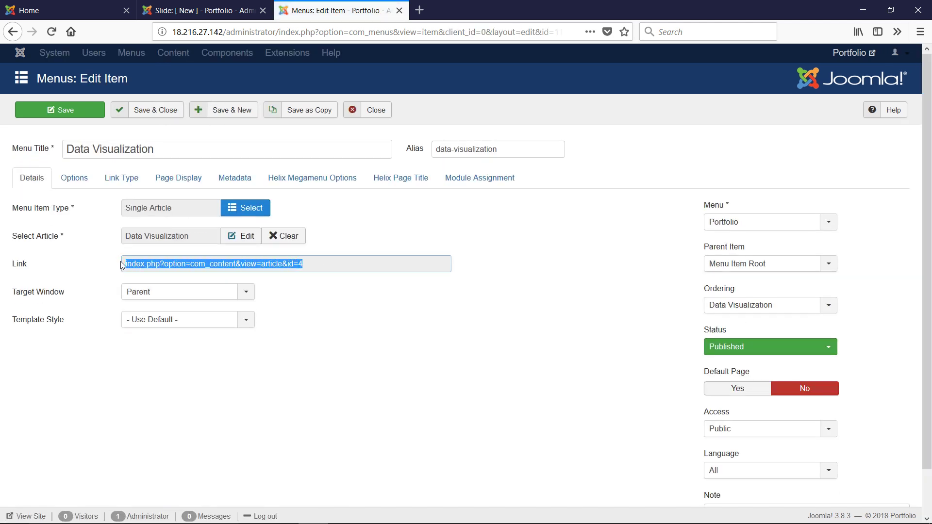
click(204, 10)
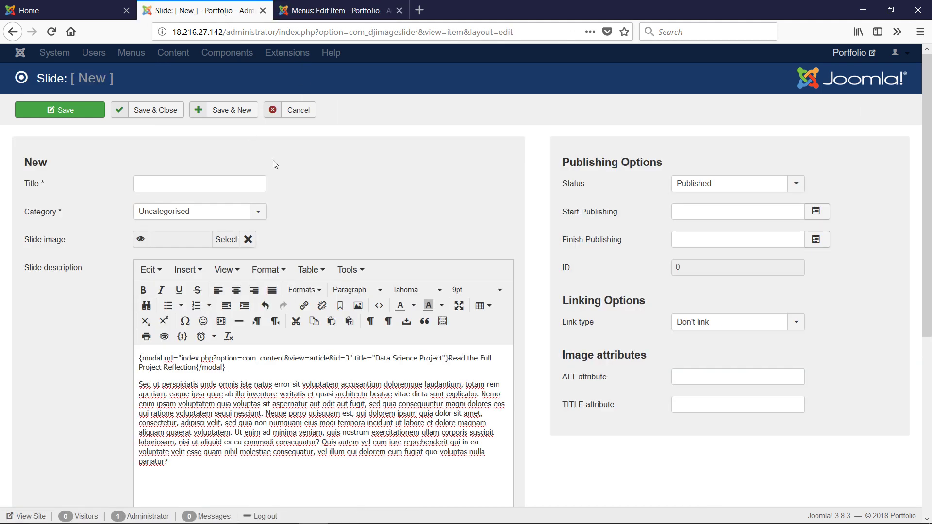
Replace the modal tag's URL in the slide description with the copied menu item link and set its title to "Data Visualization"
drag(349, 362, 183, 365)
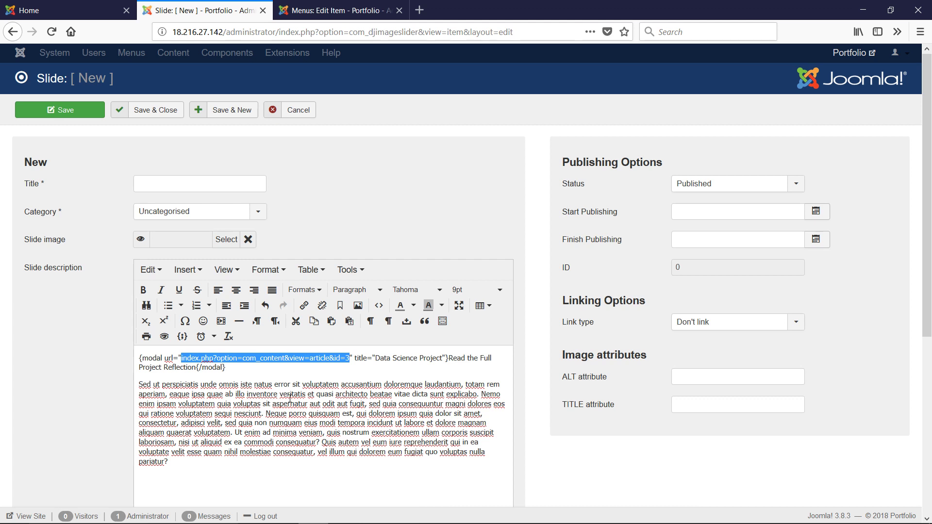
key(ctrl+v)
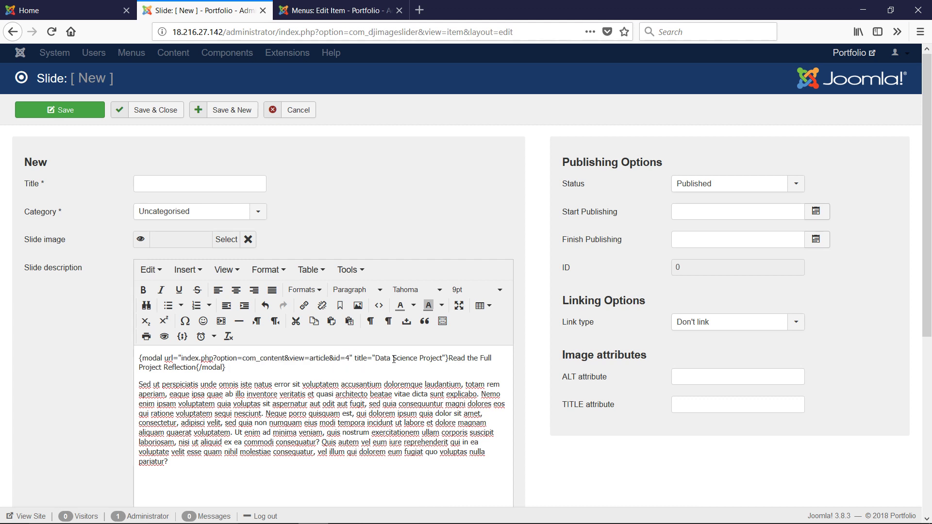
drag(394, 358, 441, 360)
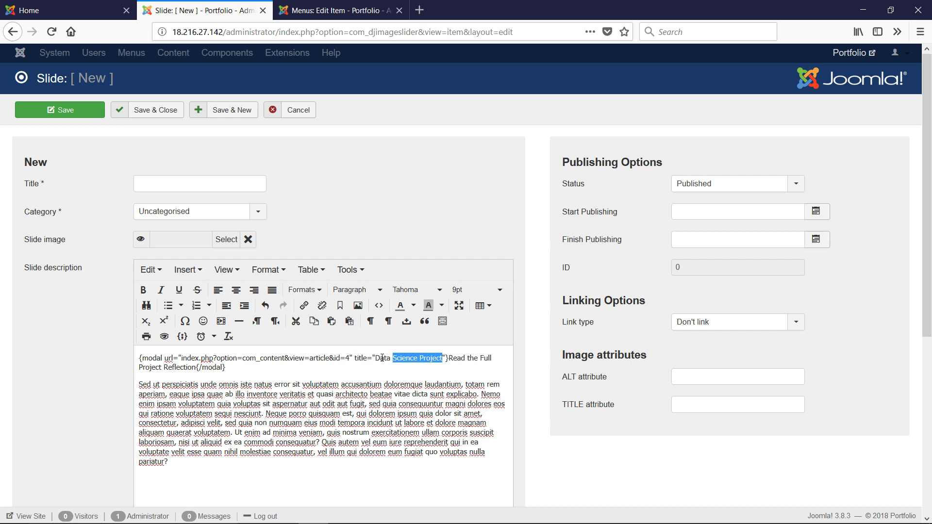
text(Visualization)
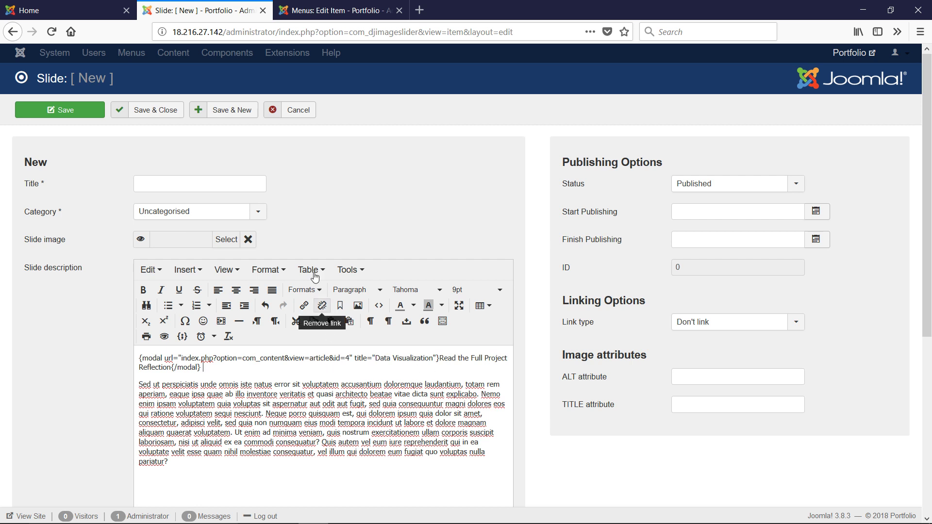
Copy "Data Visualization" from the modal tag and use it as the new slide's title
click(234, 185)
key(ctrl+v)
key(ctrl+z)
click(398, 362)
drag(433, 360, 378, 359)
key(ctrl+c)
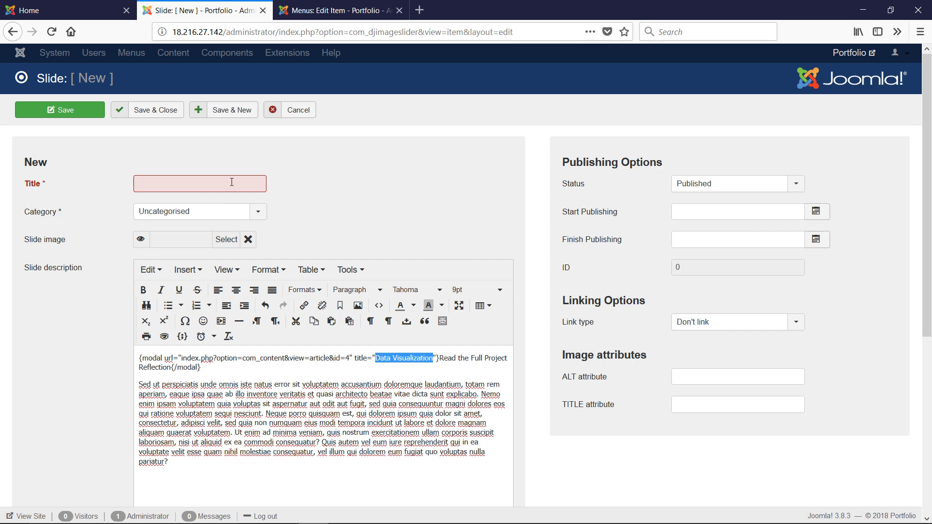
click(258, 184)
key(ctrl+v)
click(260, 226)
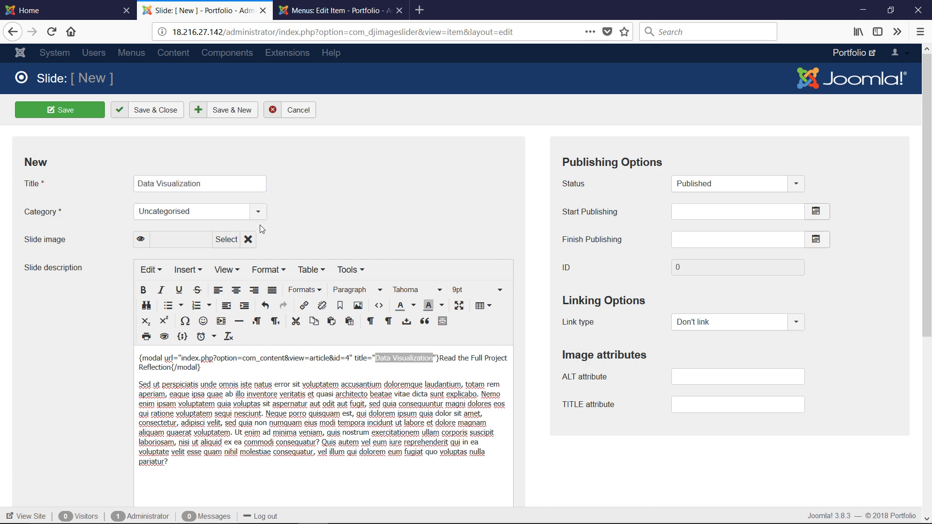
Set data.jpg from the projects folder as the slide image, and save and close the slide
click(226, 240)
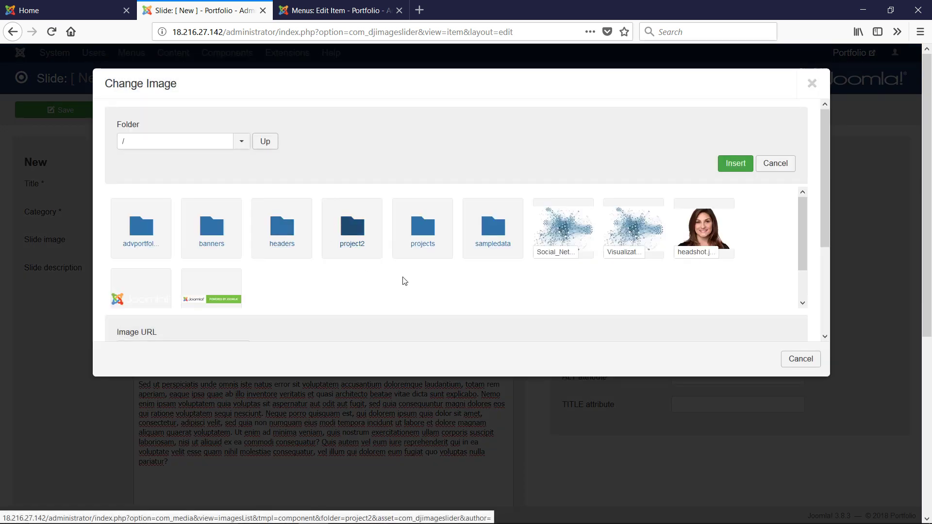
click(417, 228)
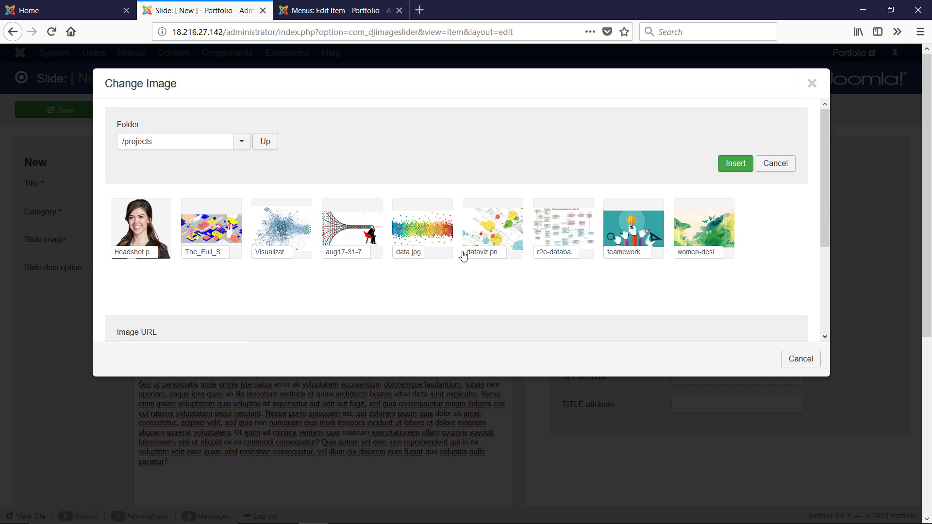
click(439, 231)
click(726, 165)
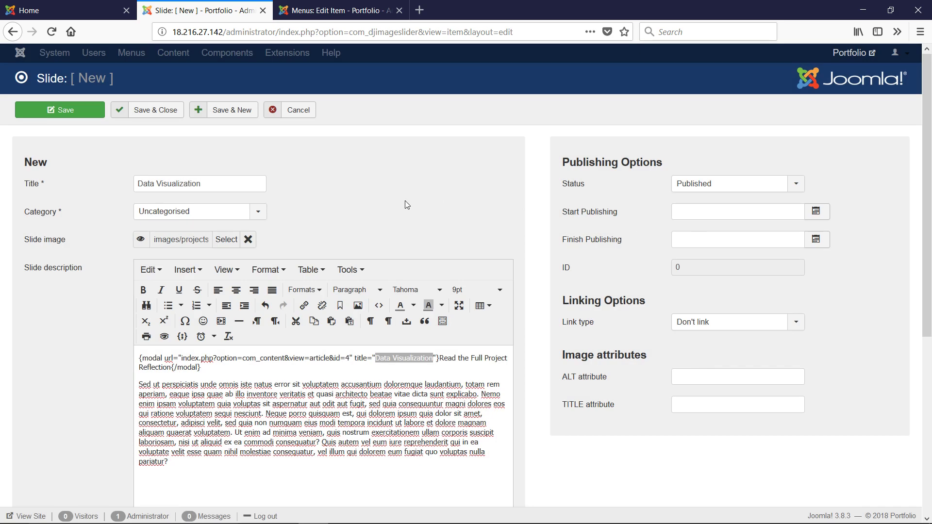
click(162, 110)
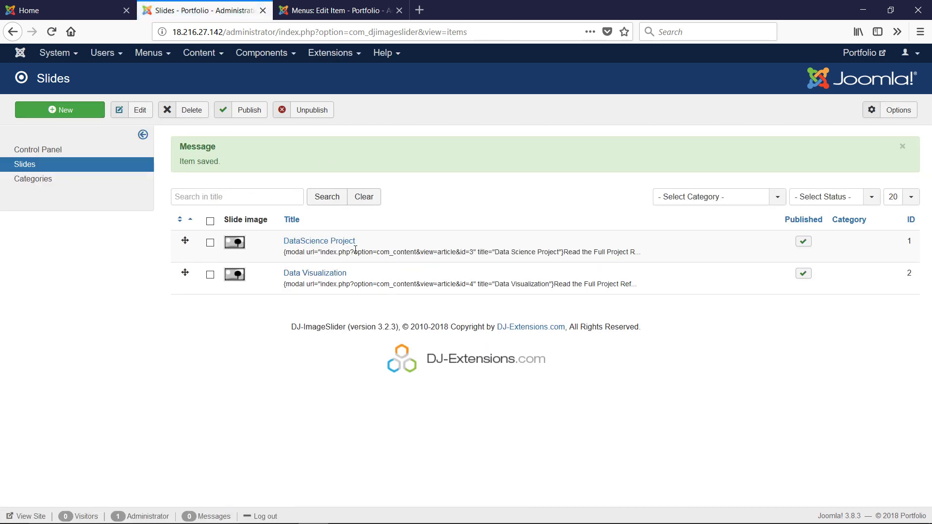
Review the DJ-ImageSlider component's submenu and the Data Visualization slide's modal tag in the slides list
click(264, 53)
mouse_move(285, 74)
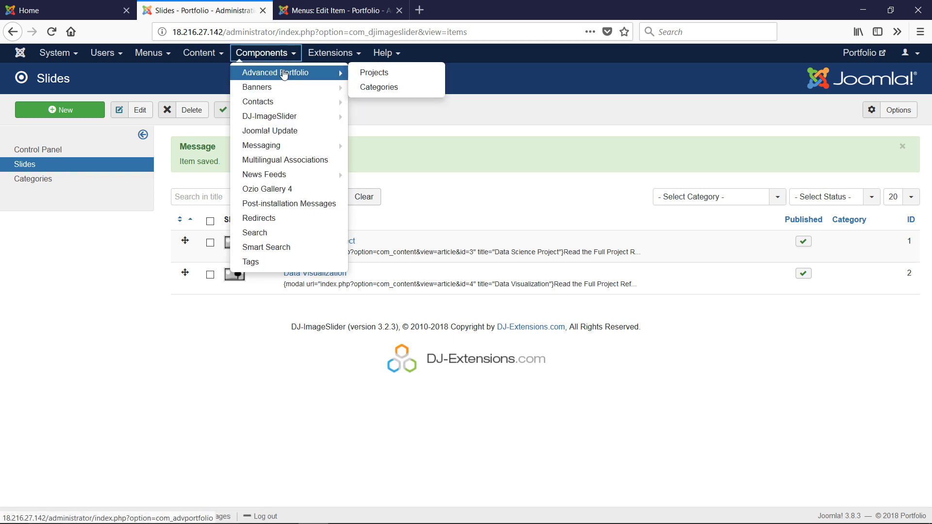
mouse_move(281, 117)
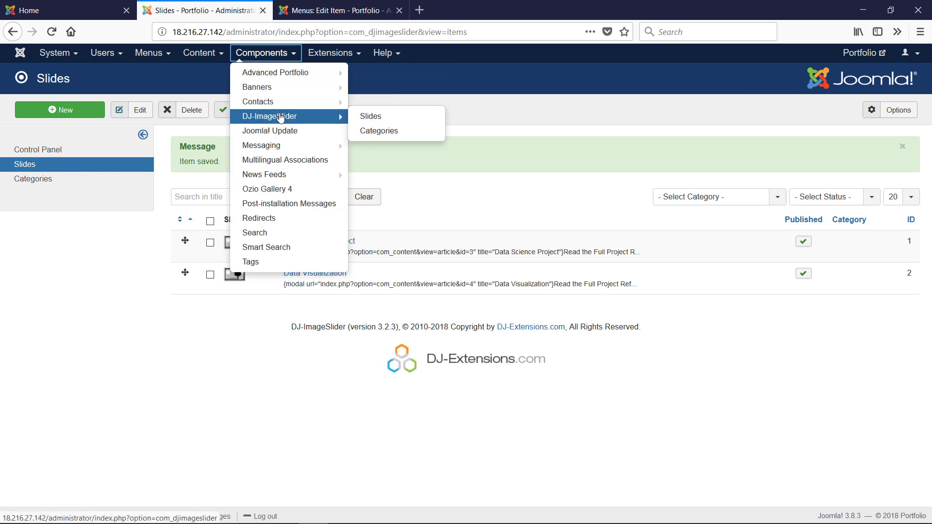
click(418, 210)
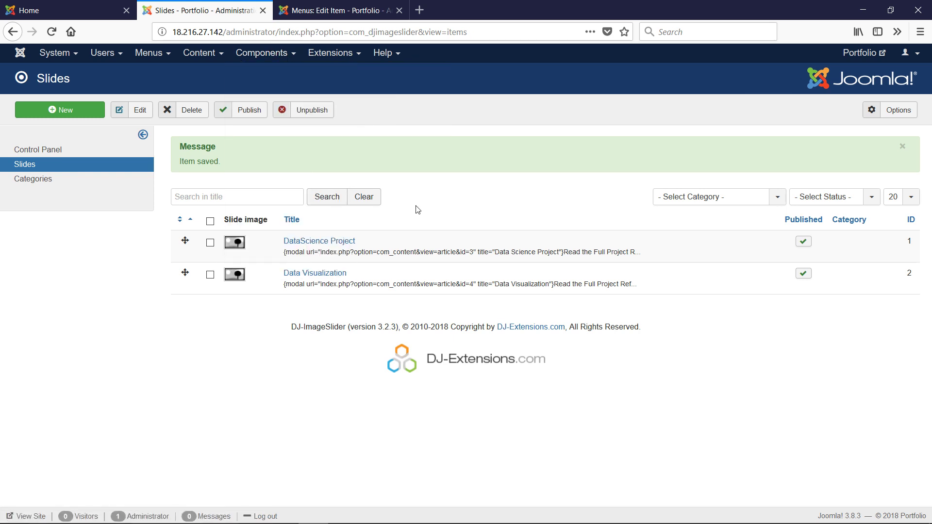
drag(283, 285, 556, 288)
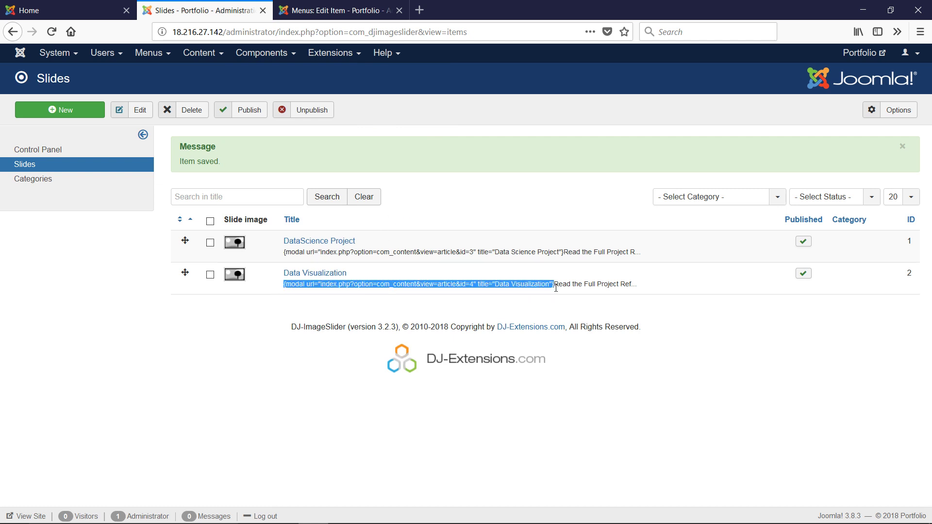
click(367, 276)
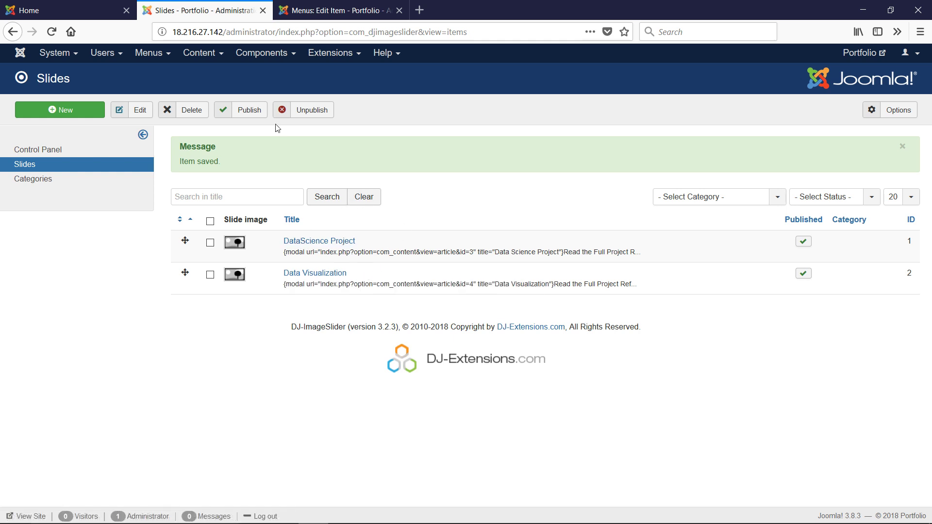
Open the DataScience Project slide's full project reflection popup on the home page and close it
click(59, 7)
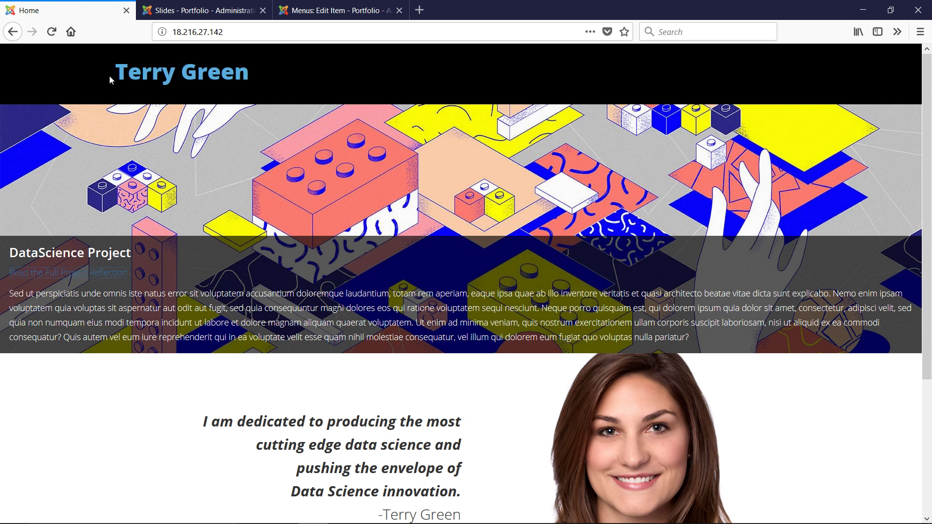
click(69, 274)
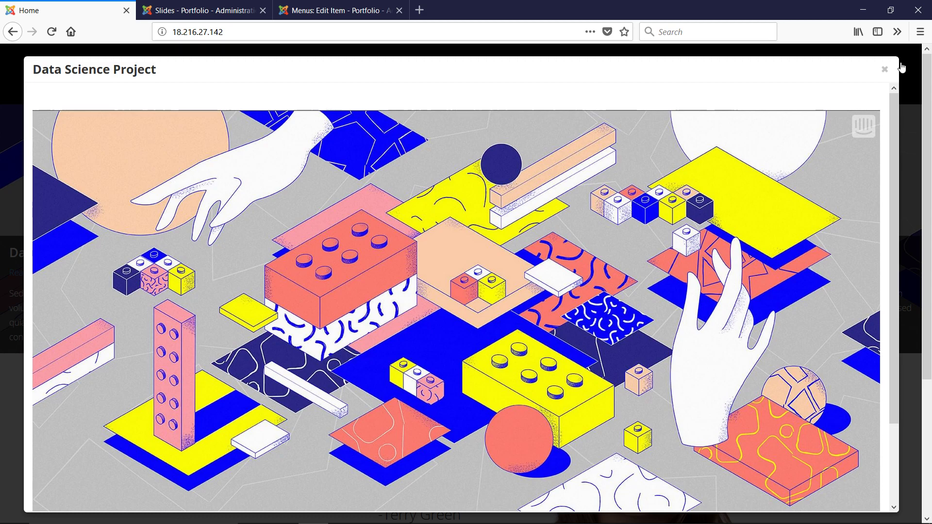
click(885, 69)
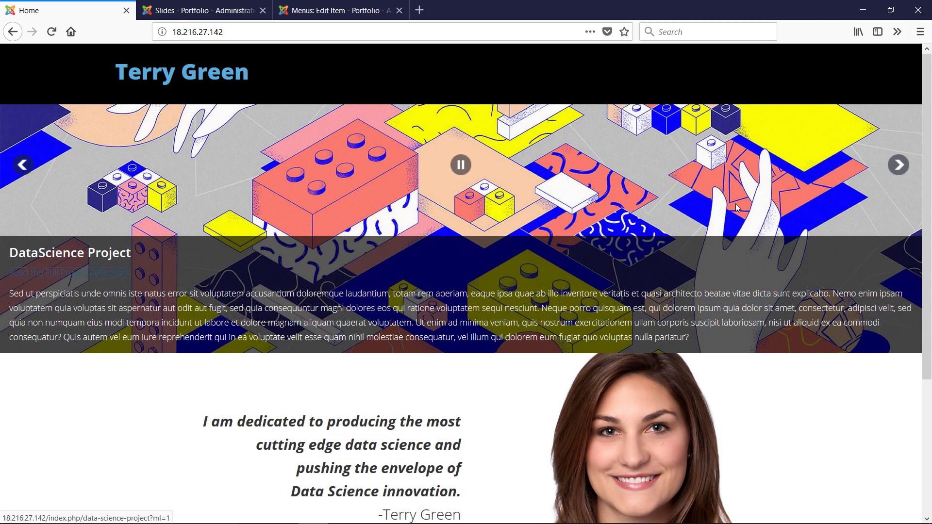
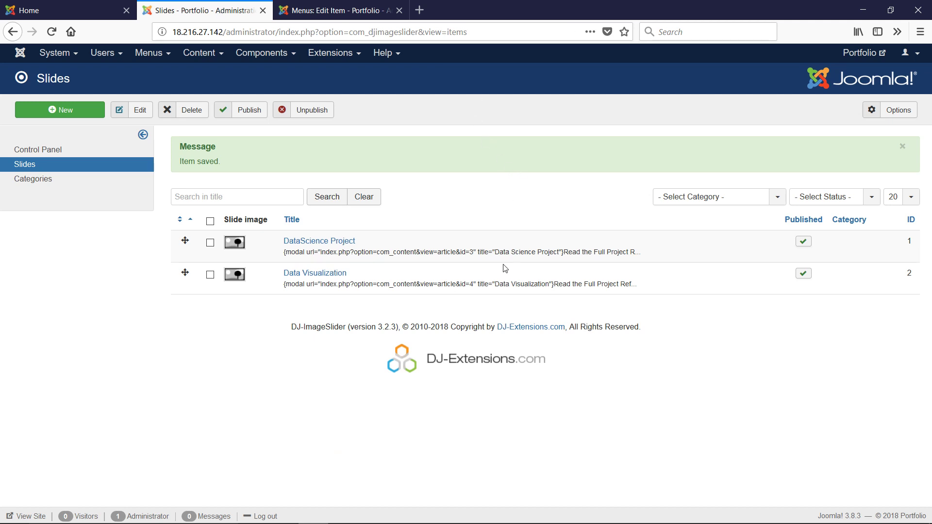
Open the DJ-ImageSlider module from the site's module list for editing
click(353, 55)
click(272, 55)
mouse_move(274, 119)
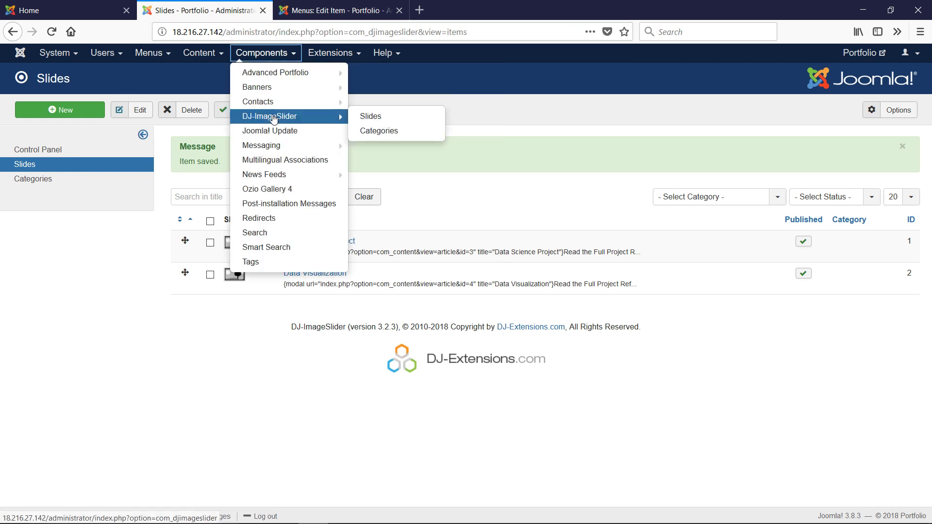
click(331, 53)
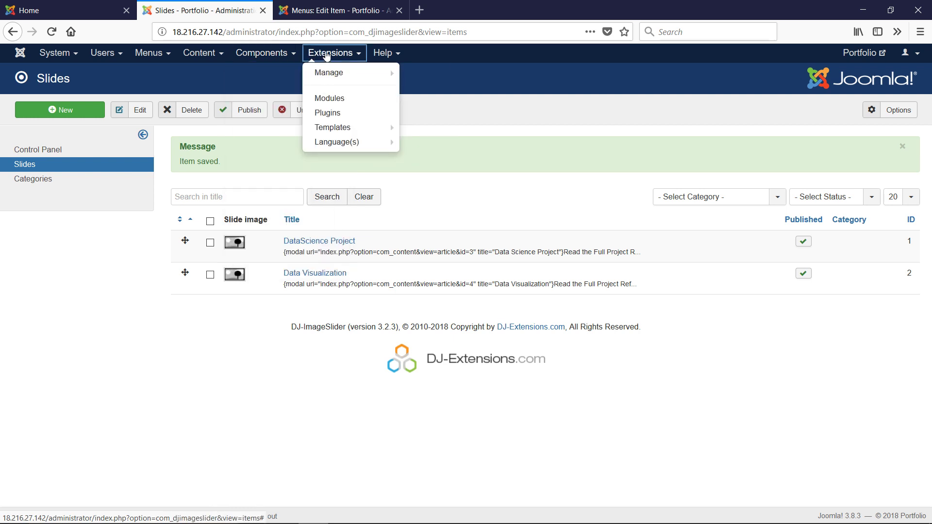
click(339, 100)
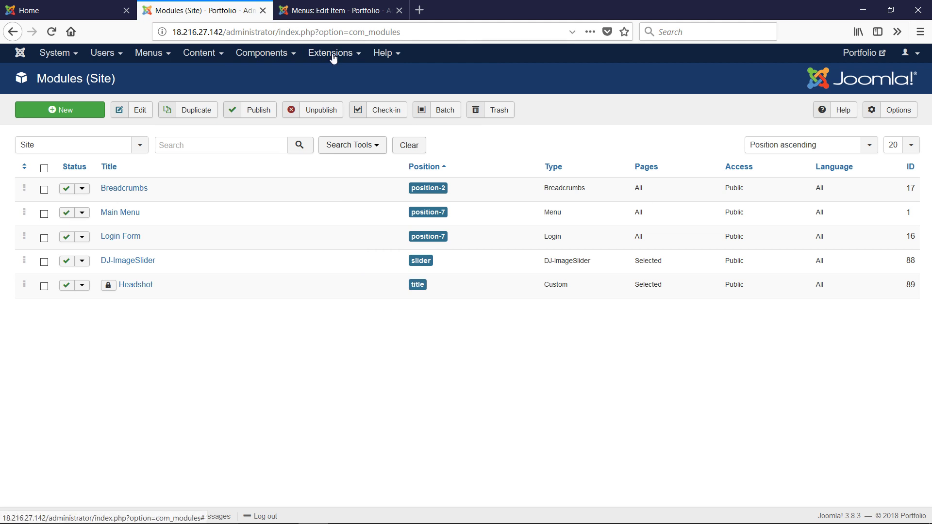
click(134, 263)
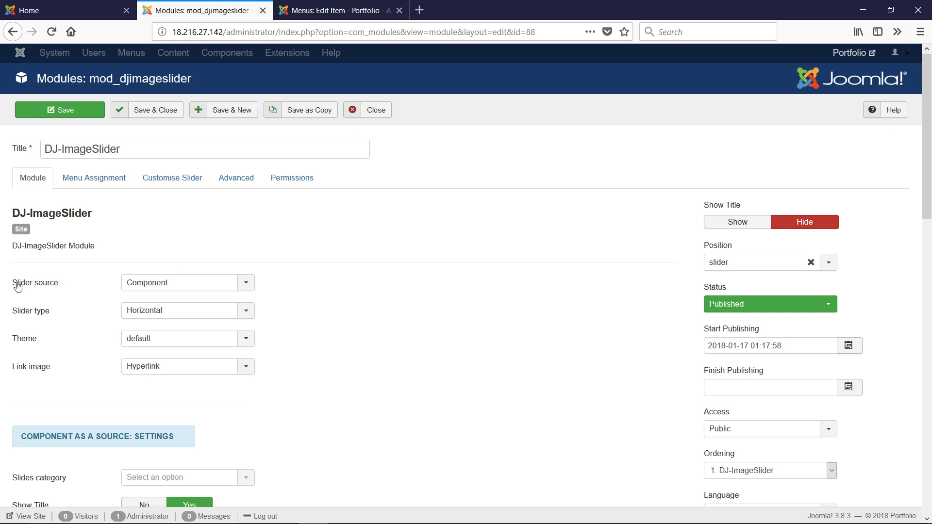
Check that the slider source is Component and review the module's component source settings
click(230, 283)
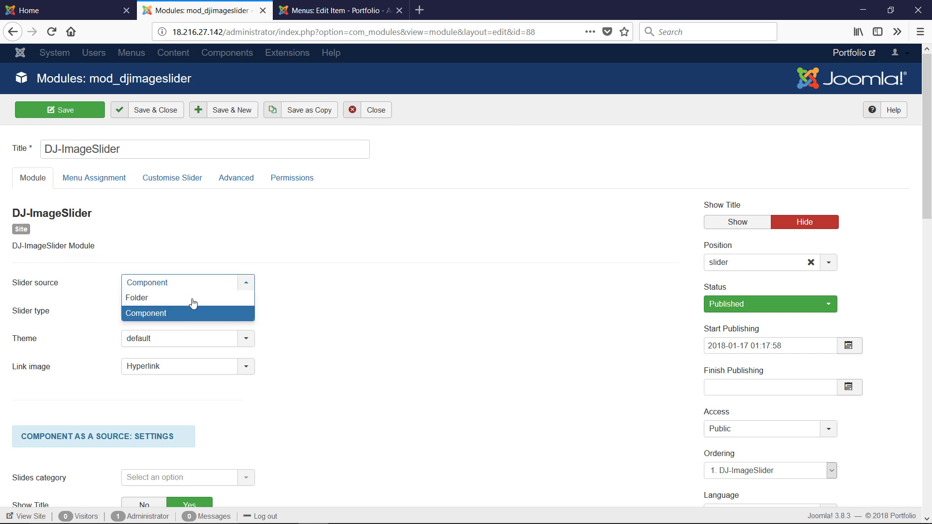
click(169, 315)
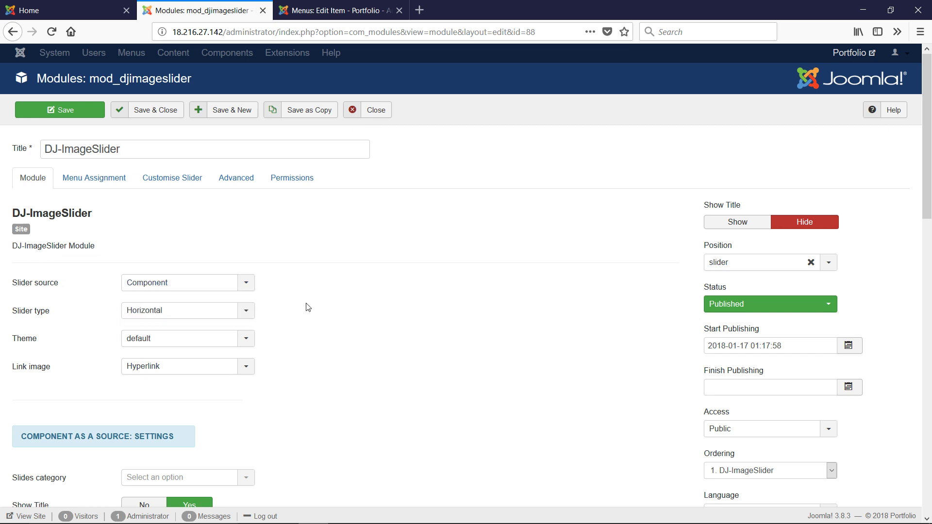
scroll(306, 307, down, 4)
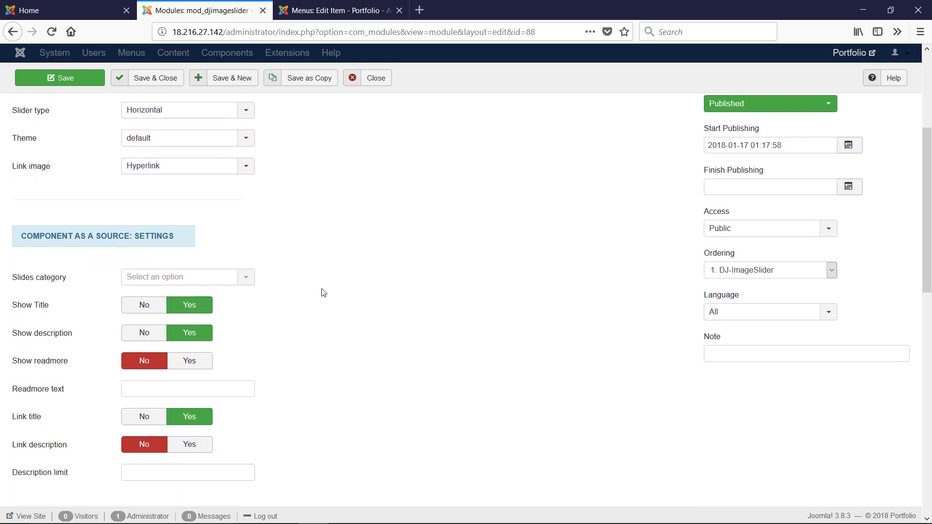
scroll(323, 292, down, 1)
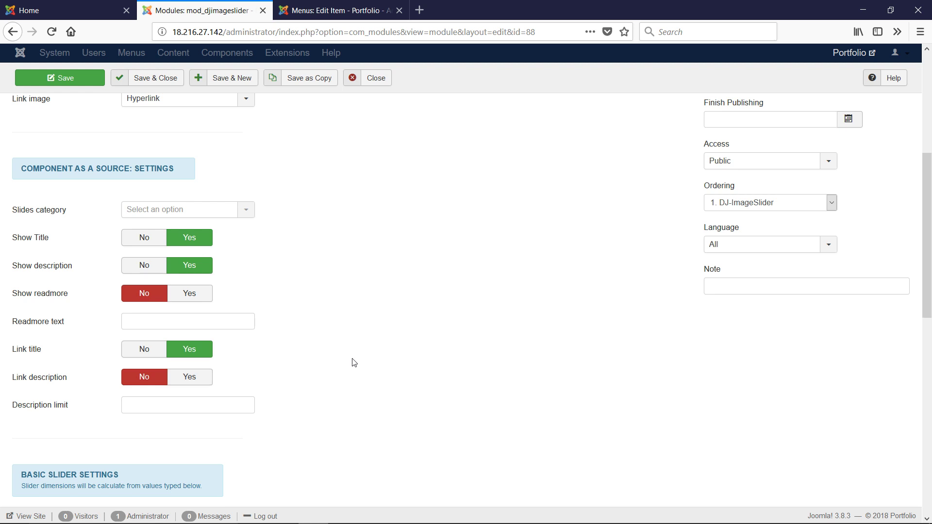
scroll(354, 363, up, 5)
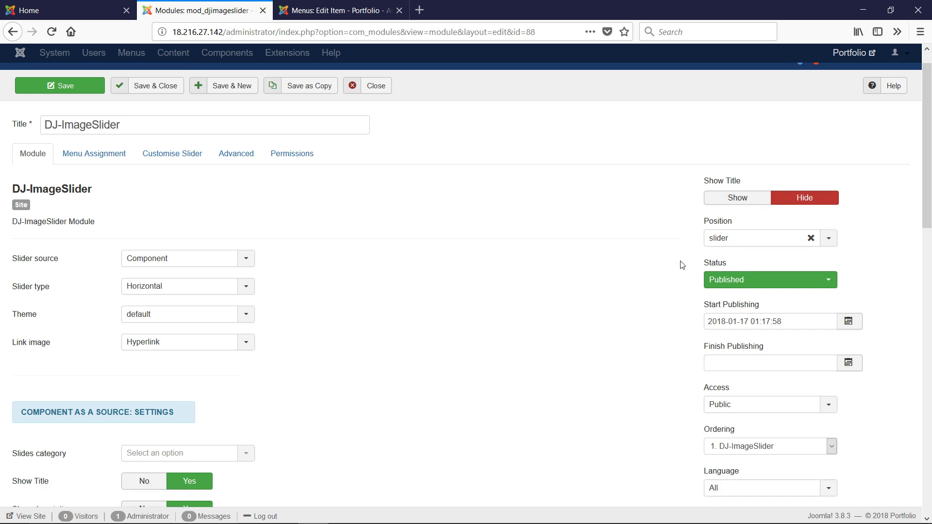
scroll(152, 156, down, 3)
scroll(88, 178, up, 3)
Look through the module's menu assignment, slider customisation and advanced settings
click(88, 177)
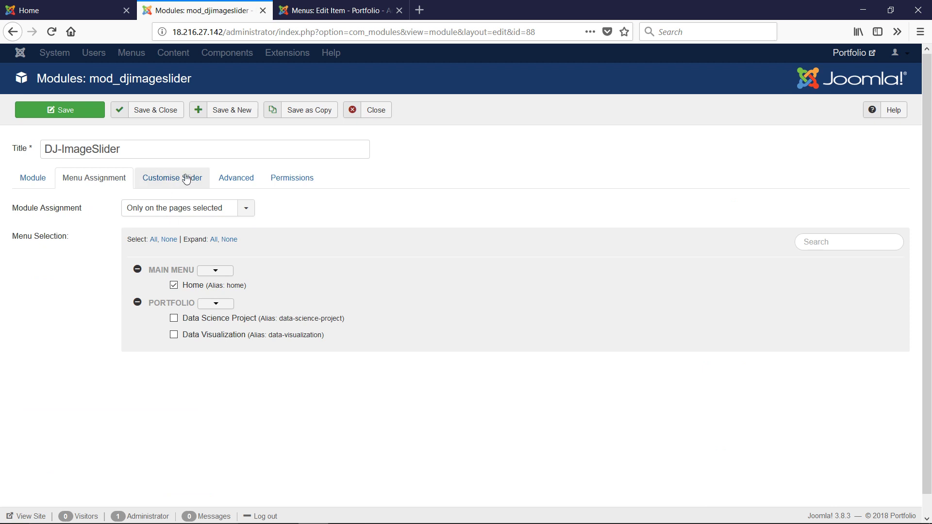
click(172, 182)
click(237, 183)
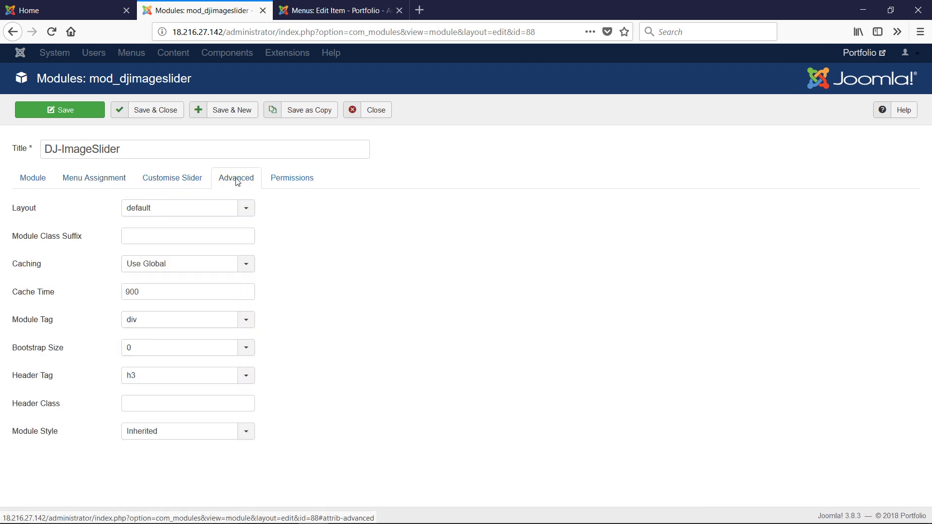
Examine the module's basic slider settings, including full width, slide height, visible images and playback controls
click(40, 184)
scroll(345, 232, down, 10)
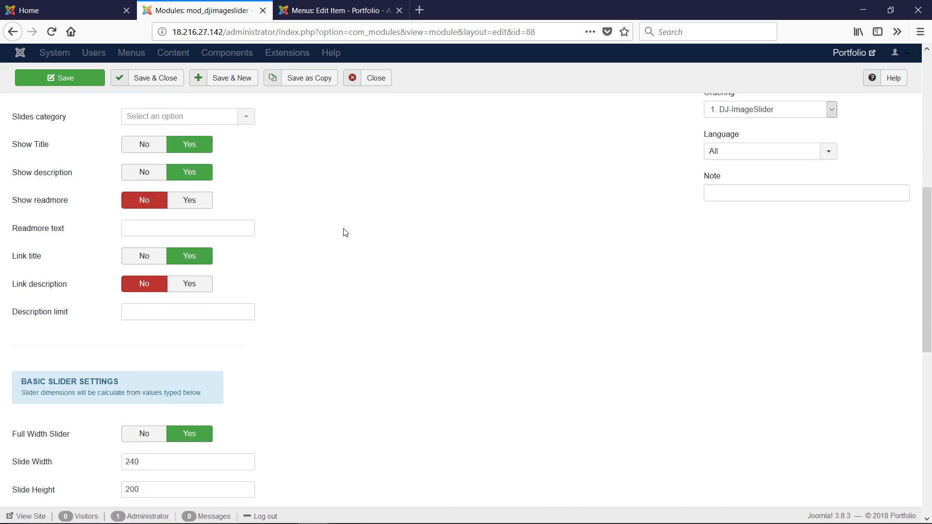
drag(172, 318, 110, 310)
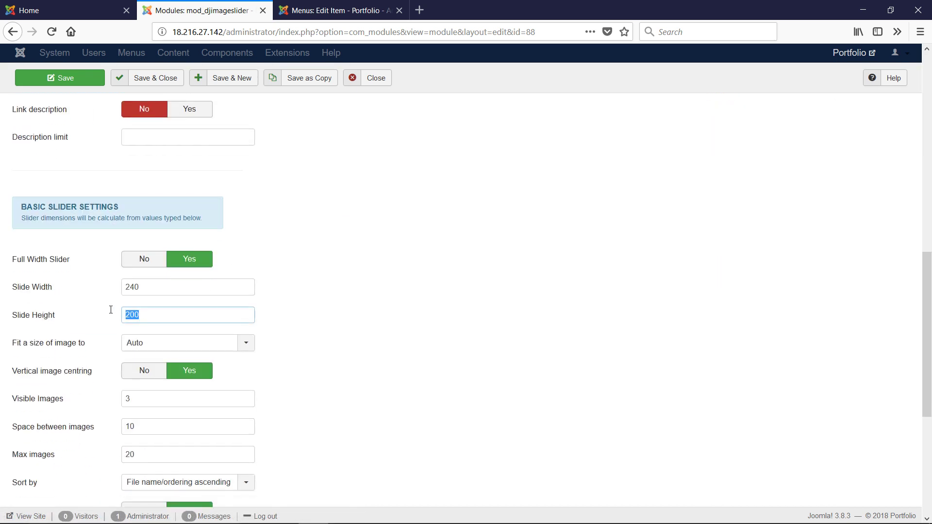
scroll(319, 313, down, 1)
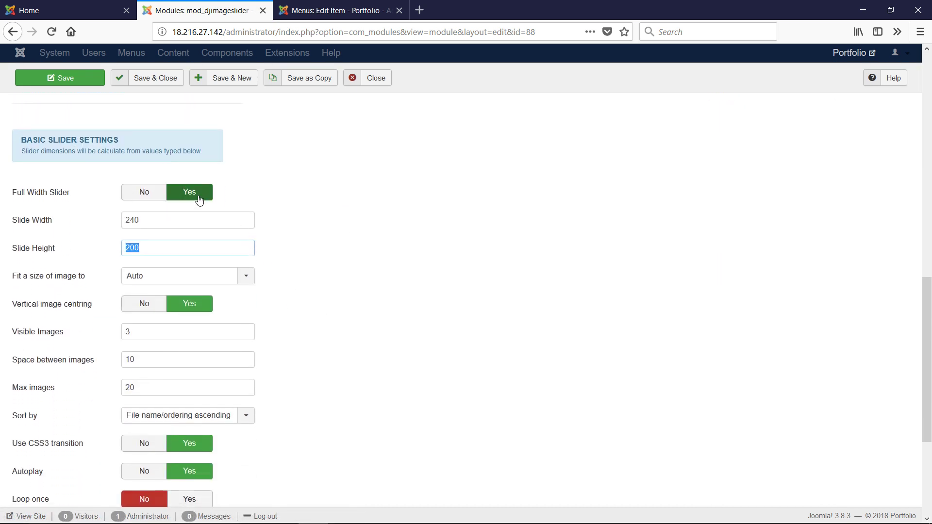
scroll(339, 292, down, 2)
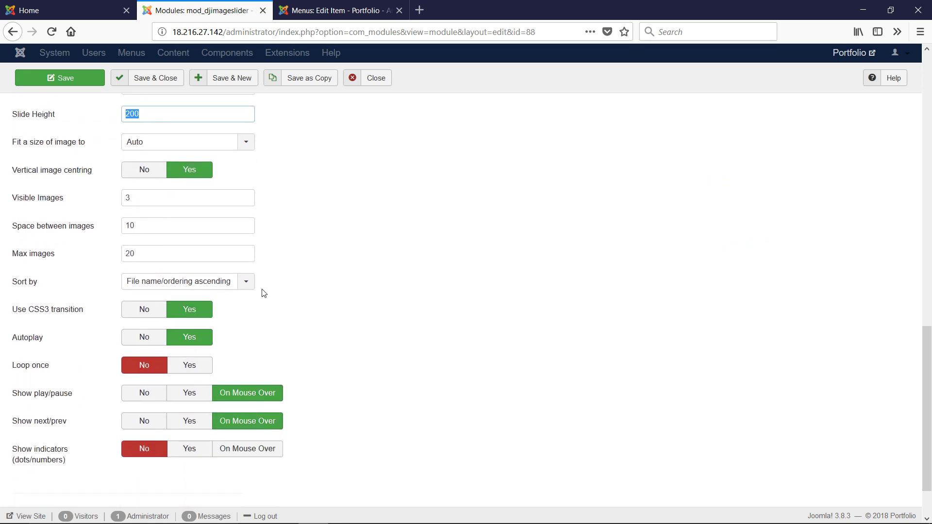
scroll(263, 294, up, 2)
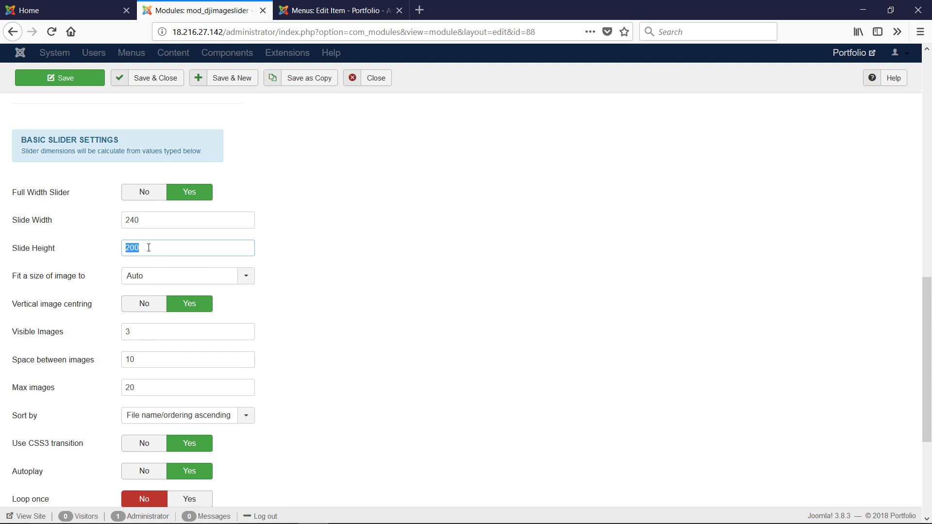
Check the slide height and slide width fields, and save and close the DJ-ImageSlider module
drag(148, 248, 90, 254)
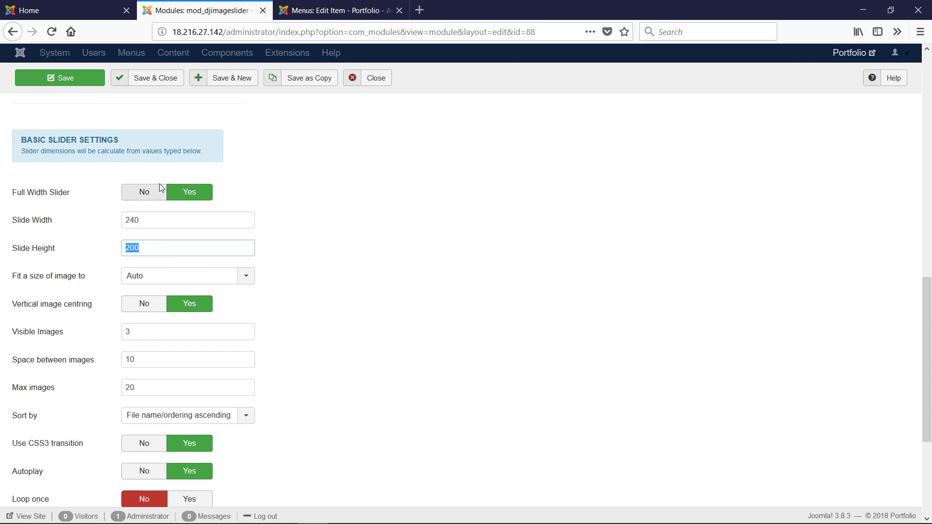
drag(149, 222, 124, 221)
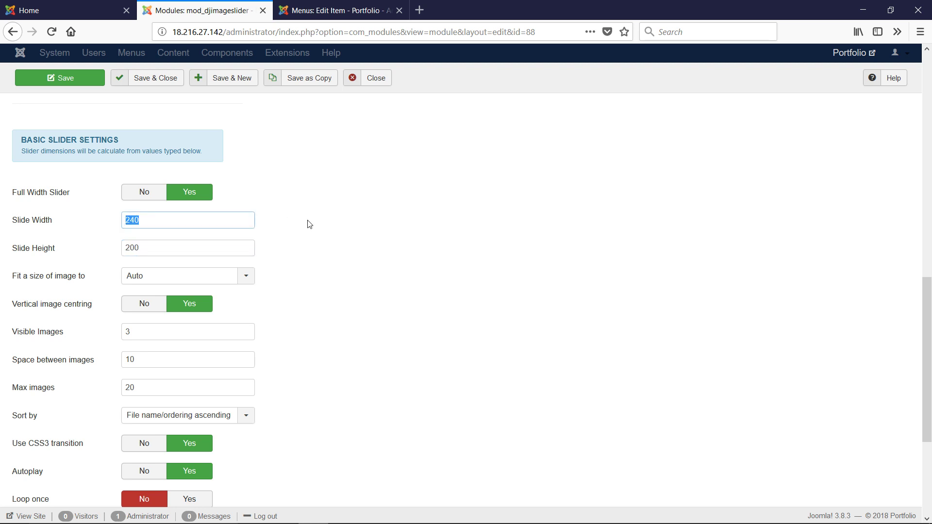
click(145, 79)
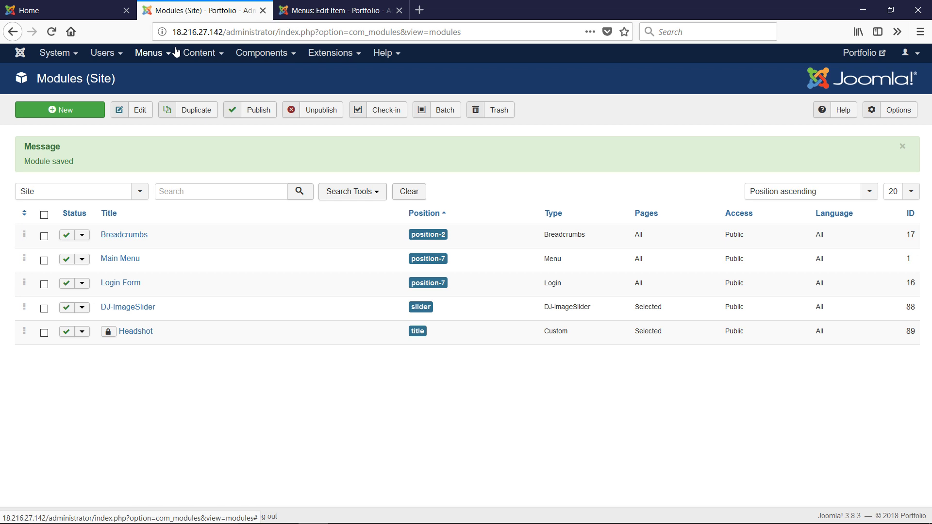
Reload the home page, read through the Data Visualization project reflection in its popup and close it
click(109, 10)
click(52, 31)
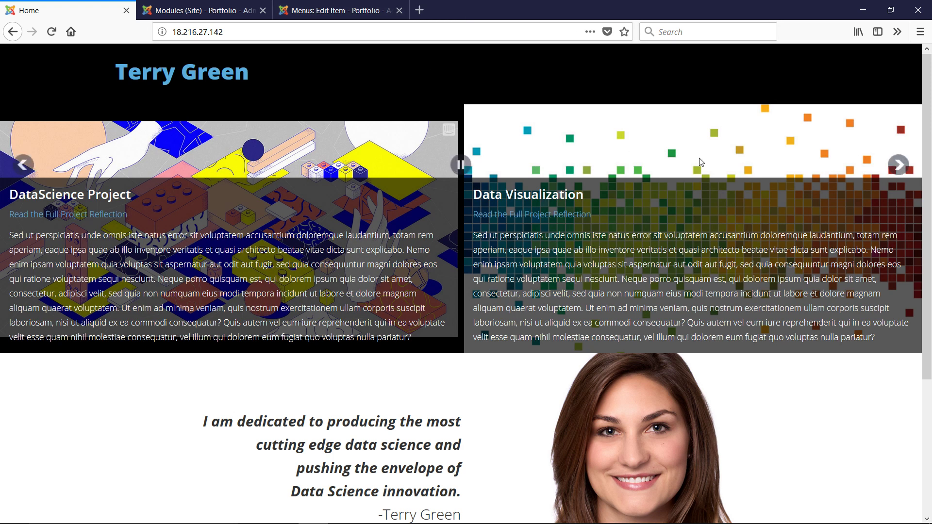
mouse_move(905, 170)
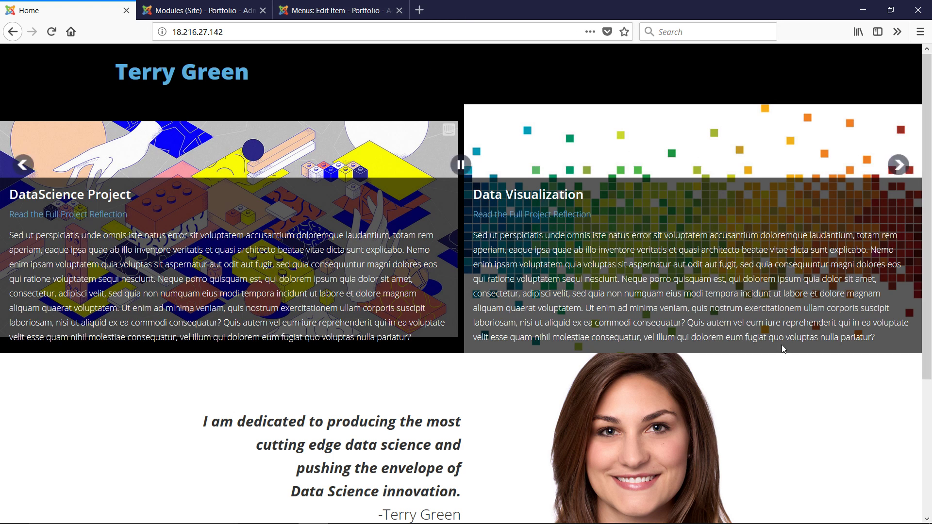
click(536, 217)
scroll(769, 246, down, 3)
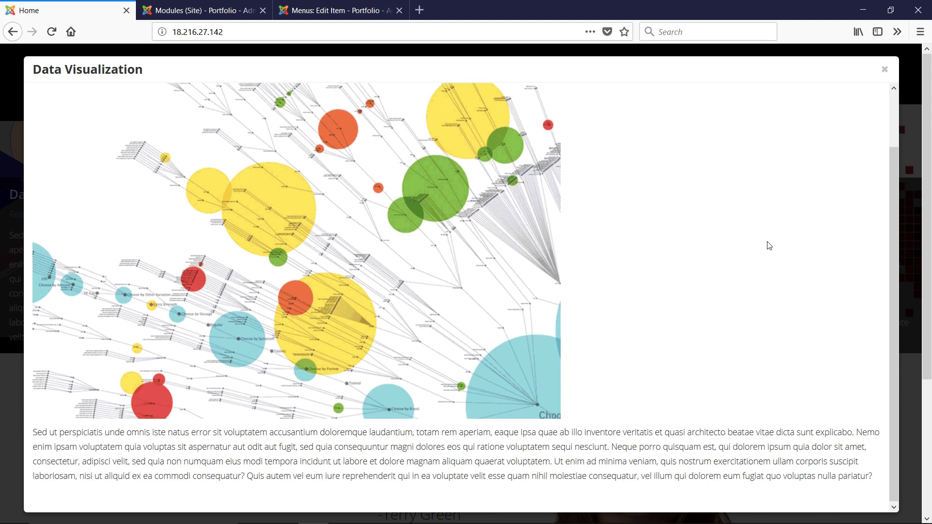
scroll(769, 245, up, 3)
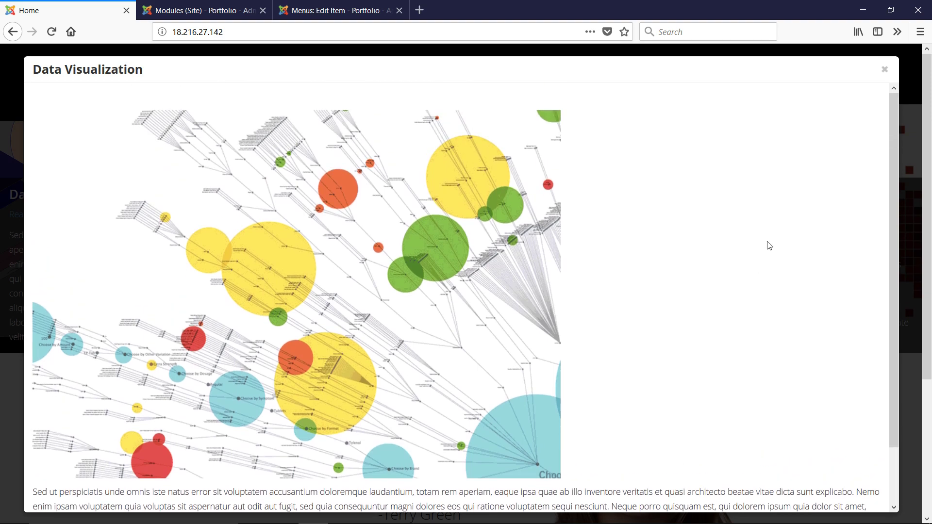
click(885, 70)
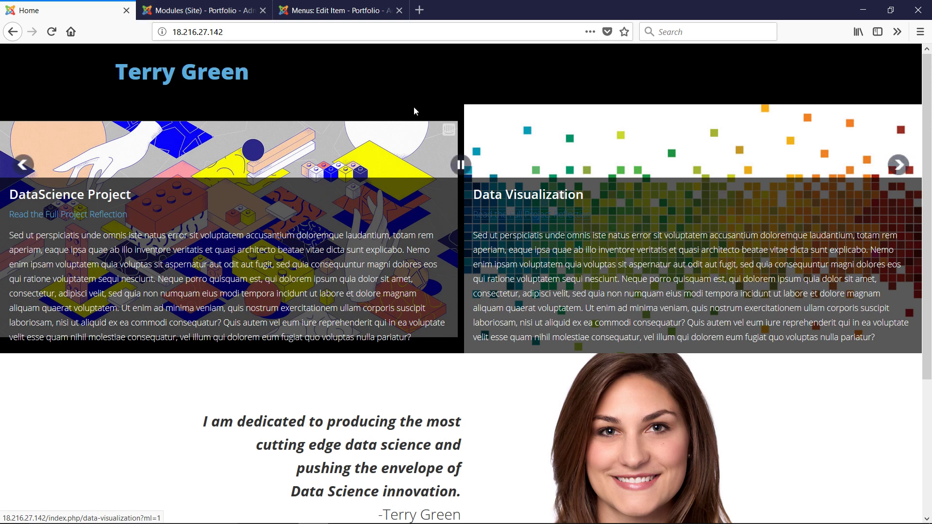
Reopen the DJ-ImageSlider module, set its number of visible images to 1 and save it
click(222, 11)
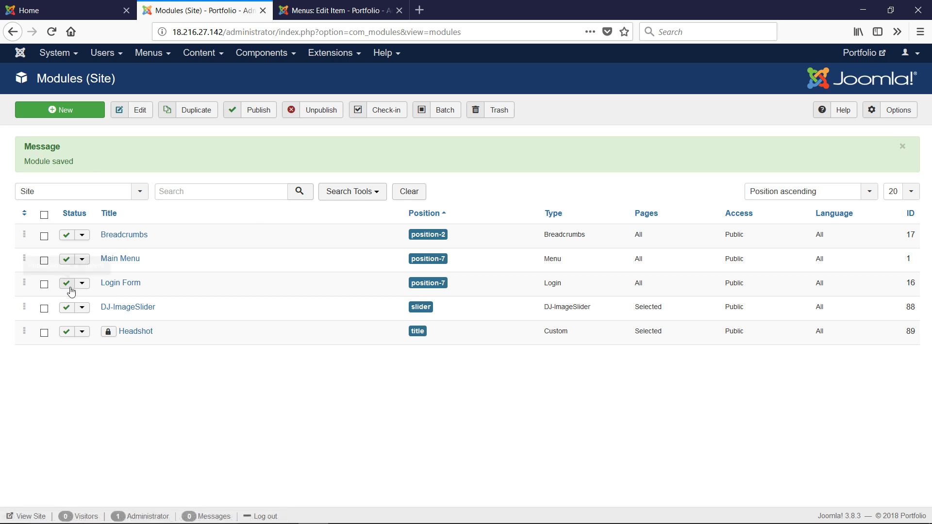
click(119, 307)
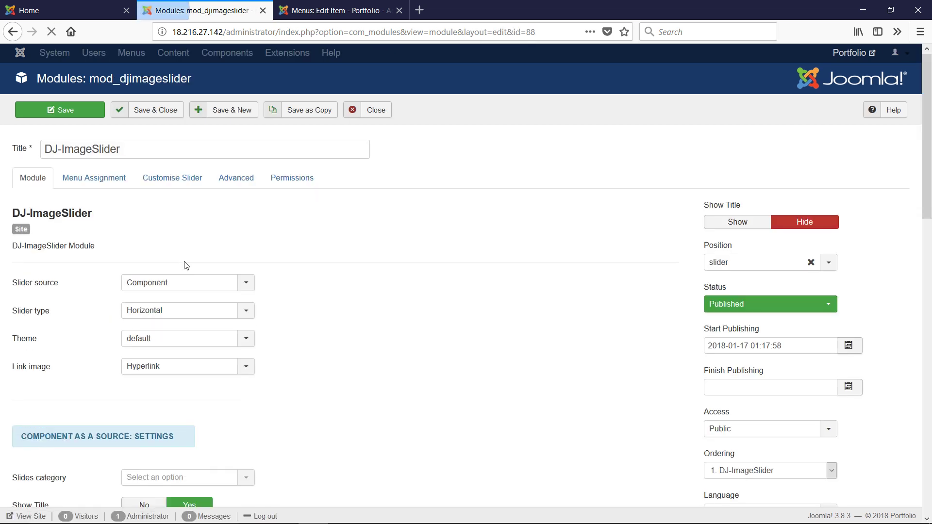
scroll(288, 364, down, 3)
scroll(288, 363, down, 8)
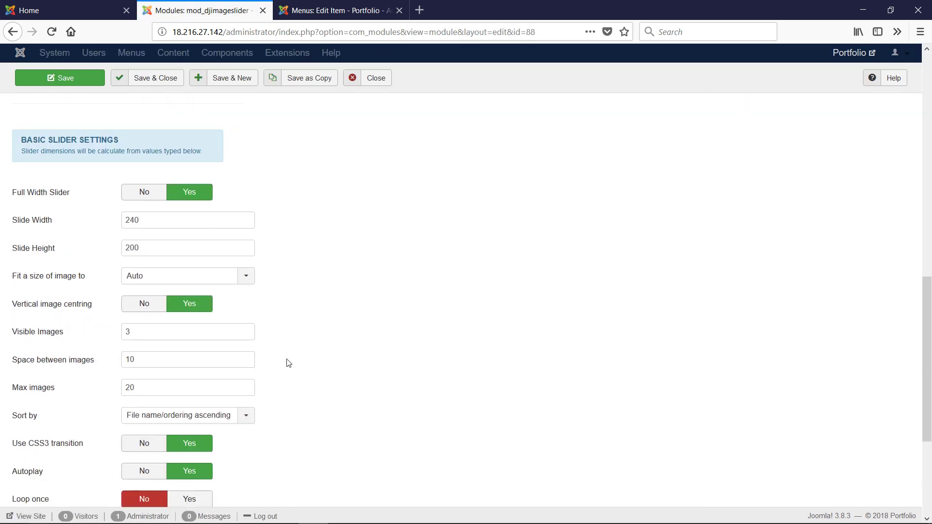
drag(171, 334, 99, 332)
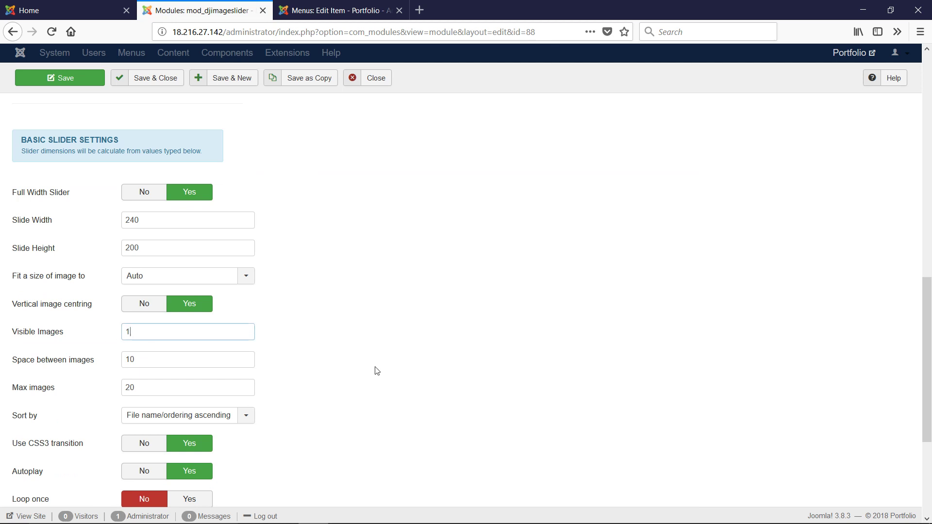
text(1)
scroll(376, 371, up, 8)
click(60, 78)
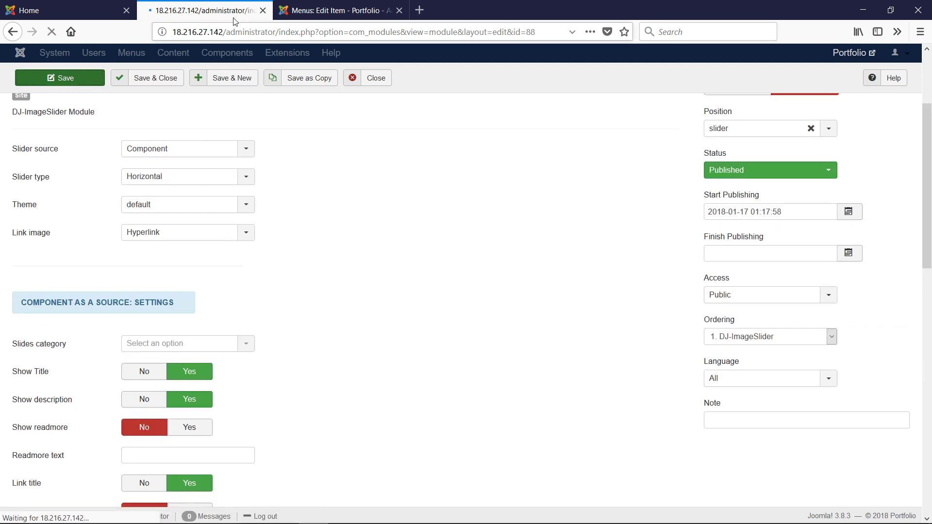
Reload the home page and examine the full-width slides and their project descriptions
click(73, 10)
click(51, 31)
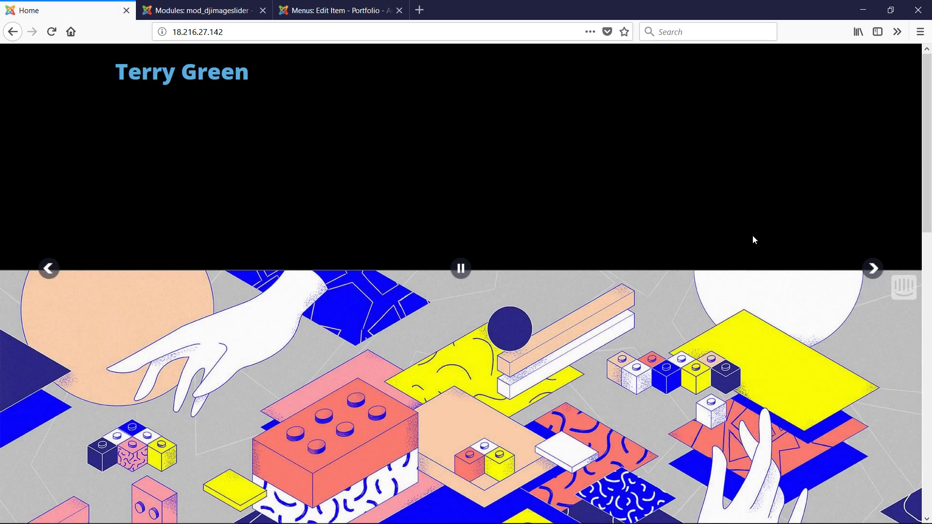
scroll(794, 262, down, 7)
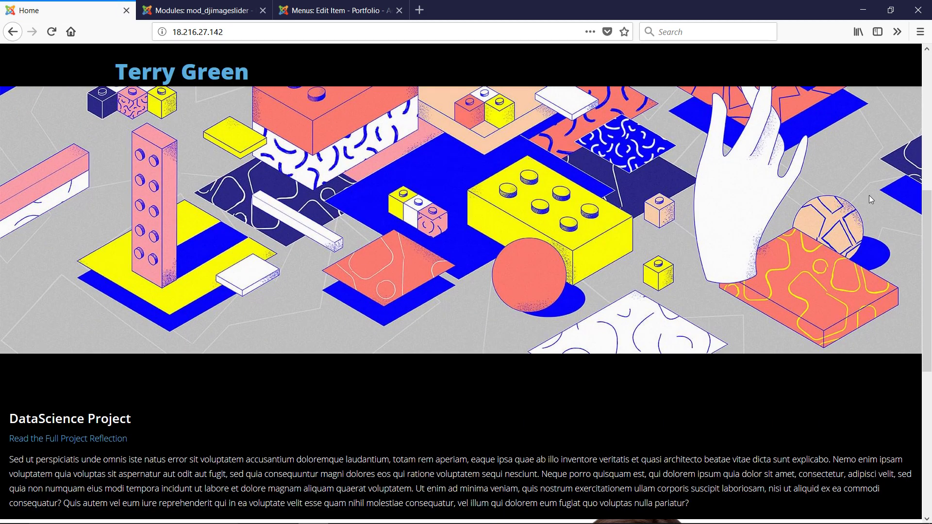
scroll(871, 200, up, 7)
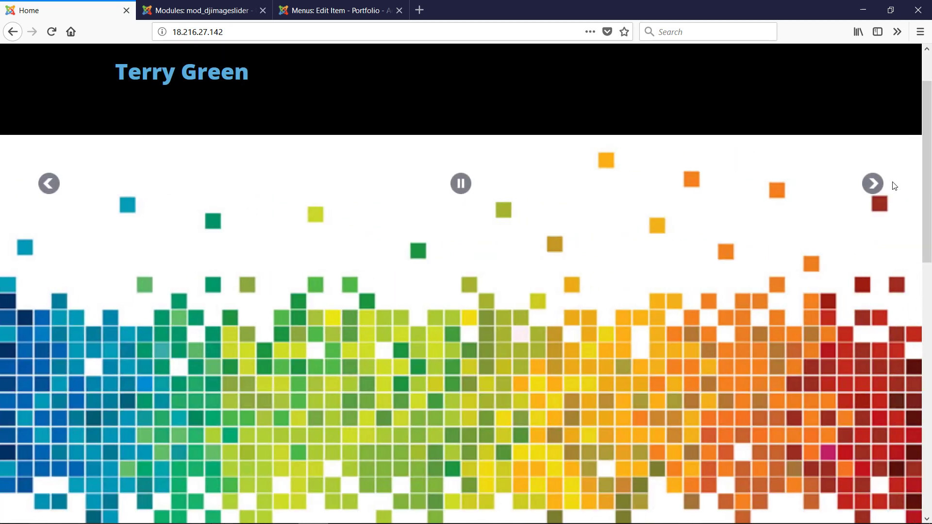
scroll(895, 186, down, 10)
scroll(895, 183, up, 7)
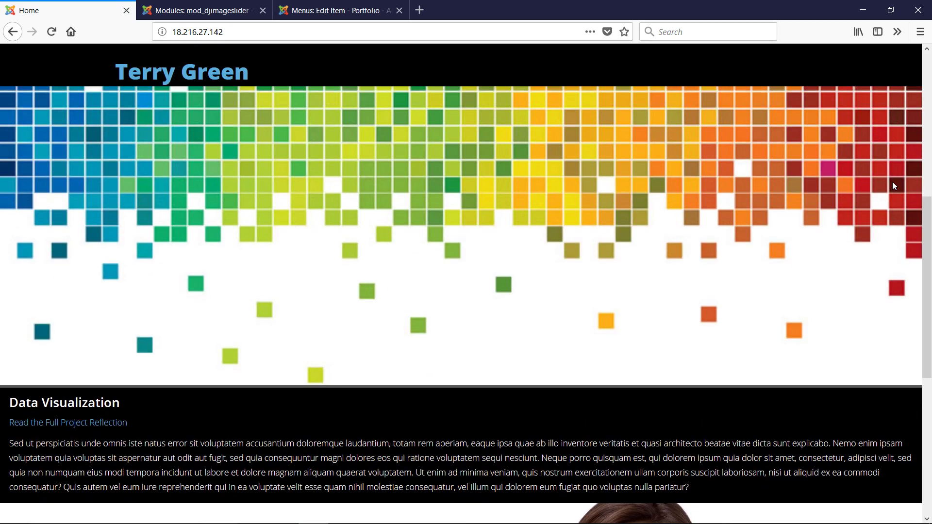
scroll(894, 183, up, 3)
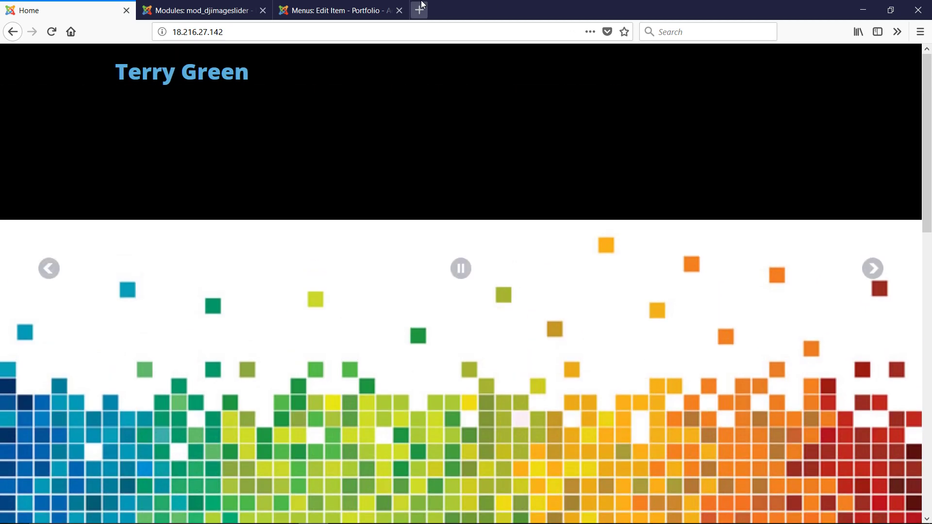
Set the slider module to fit image size to Slide Height and save the module
click(187, 10)
scroll(349, 150, down, 7)
scroll(350, 152, down, 5)
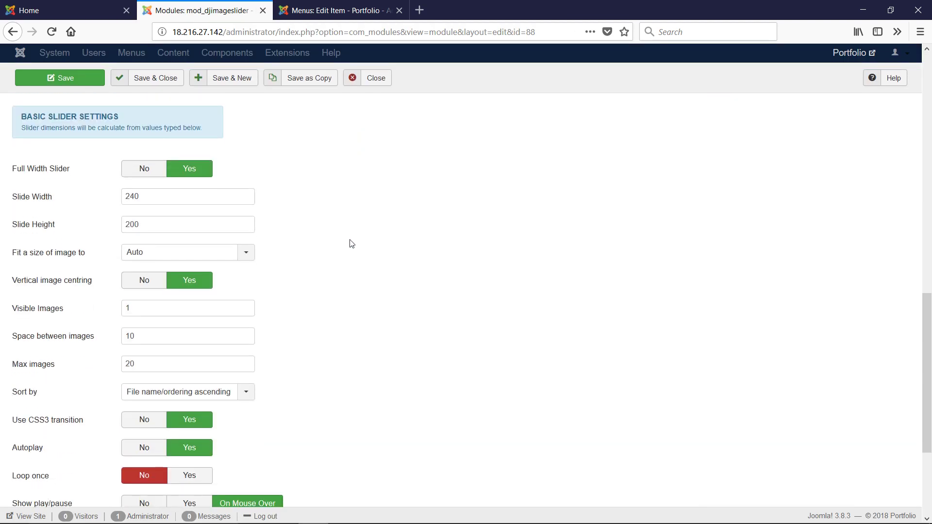
click(245, 253)
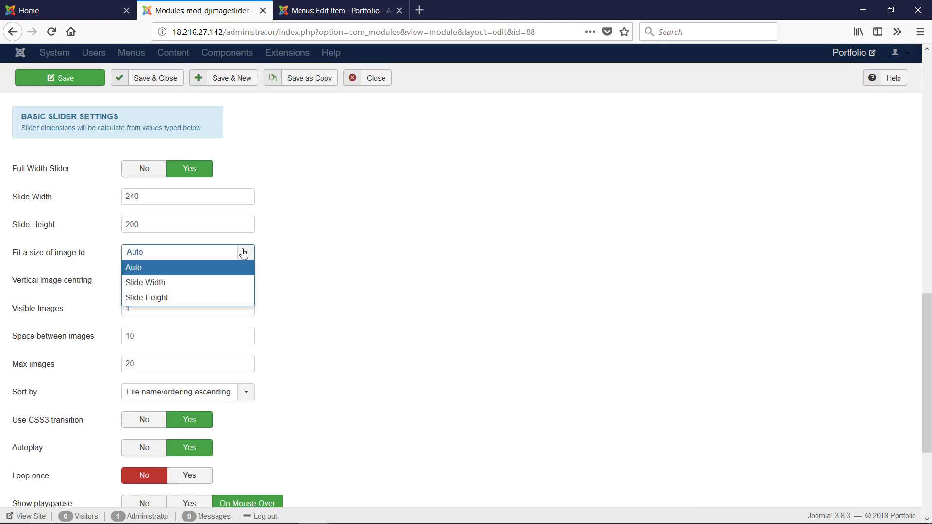
click(229, 298)
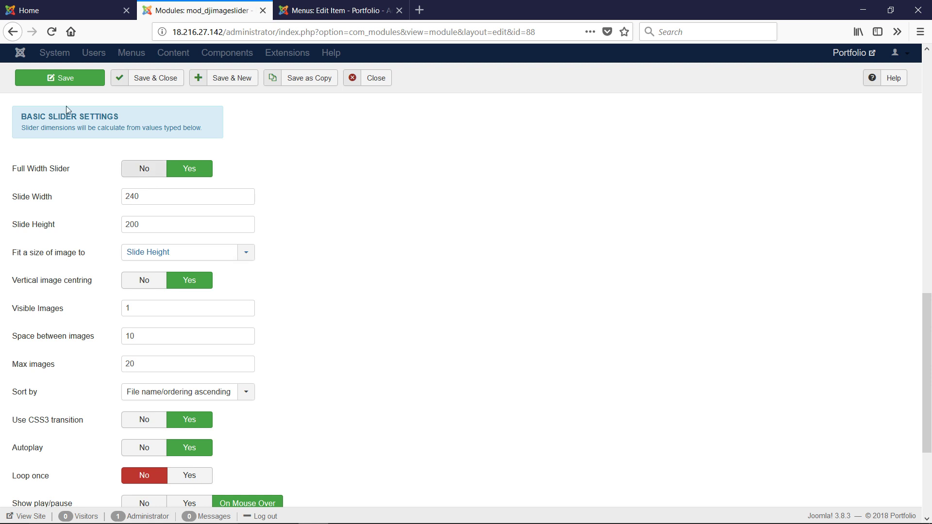
click(41, 80)
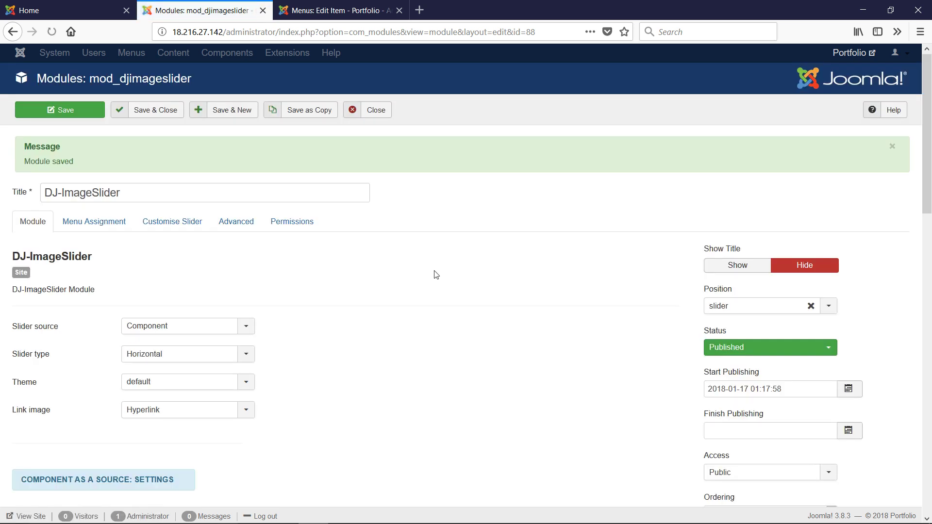
Reload the home page and inspect how the DataScience Project slide image is scaled
click(40, 13)
click(51, 32)
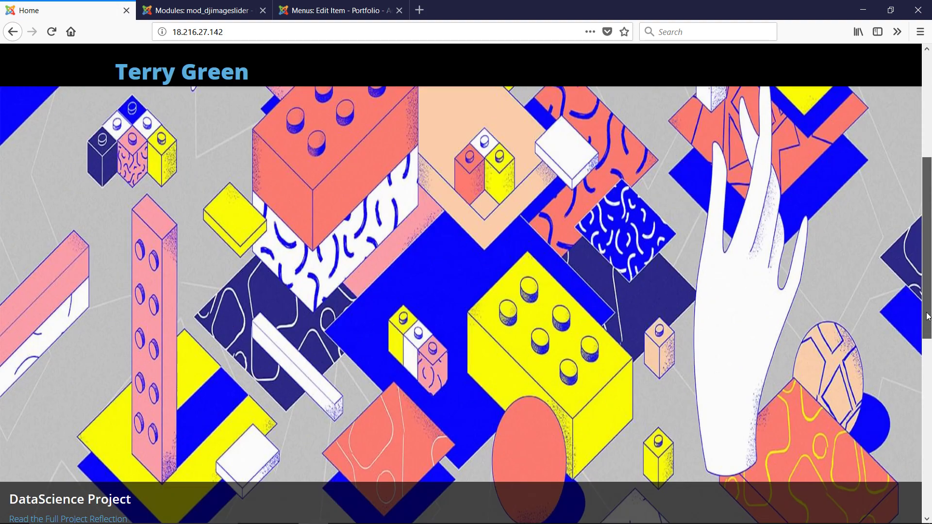
drag(927, 317, 927, 212)
Set the slider module's image size fitting back to Auto, review the remaining basic settings and save
click(216, 12)
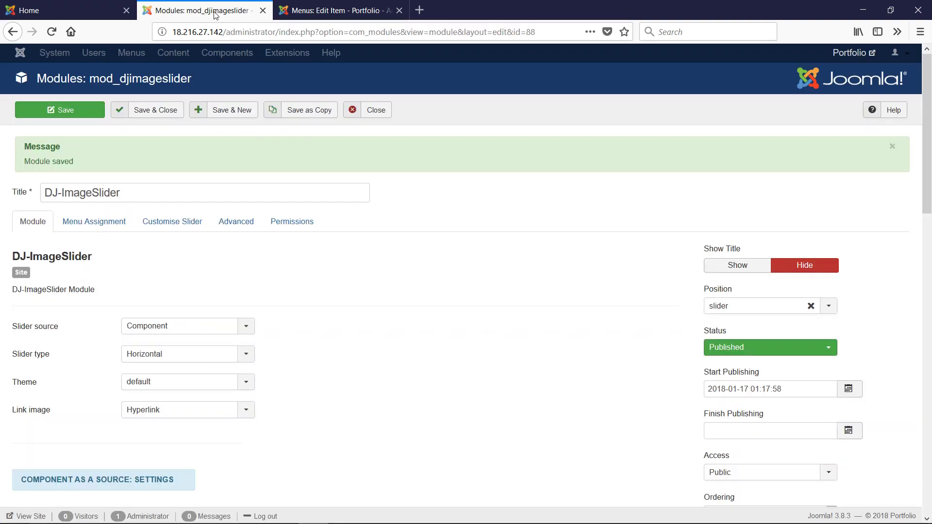
scroll(237, 360, down, 8)
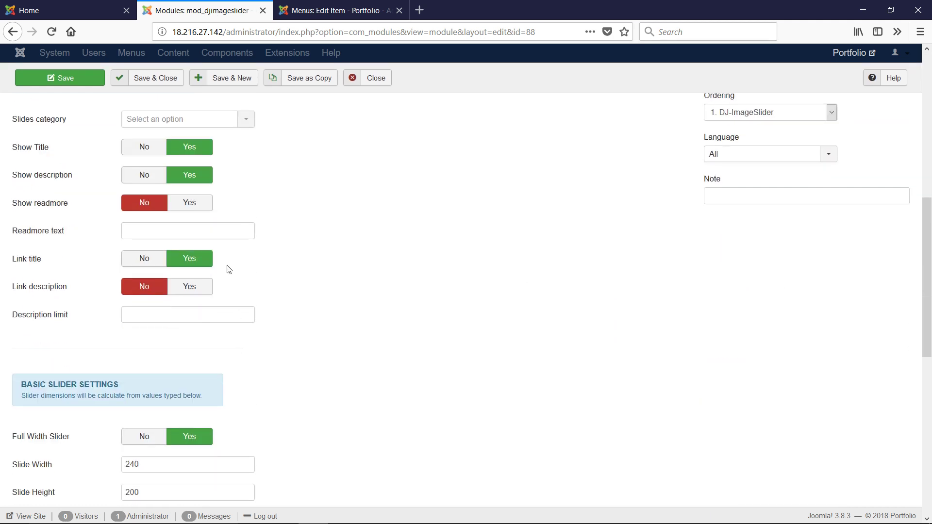
scroll(229, 267, up, 4)
scroll(228, 268, down, 10)
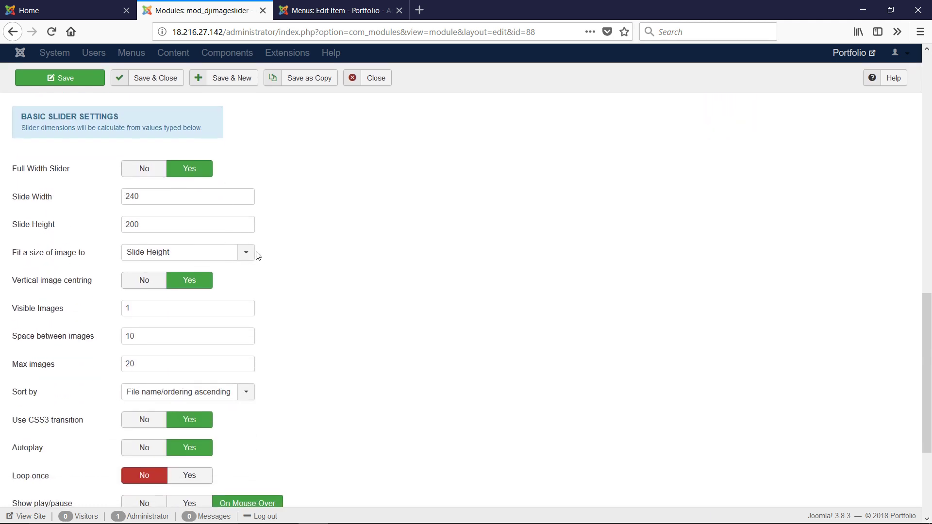
click(247, 252)
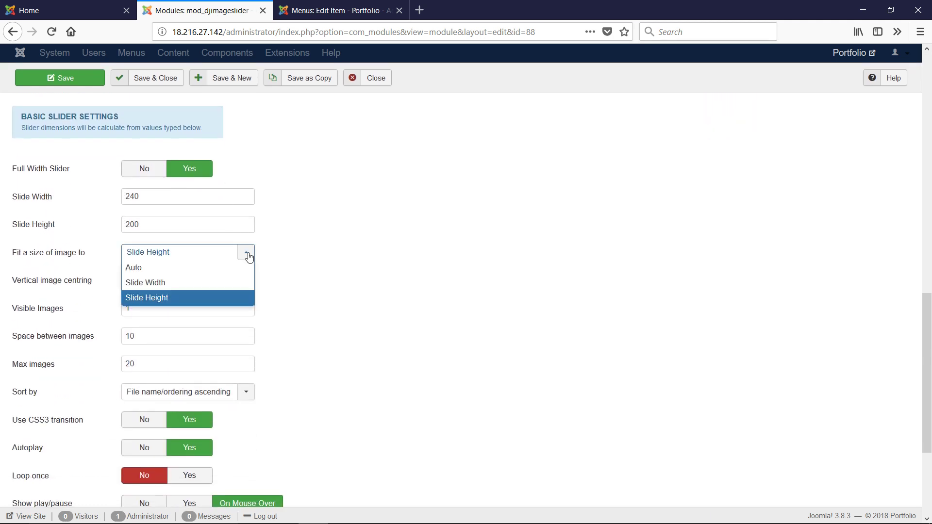
click(181, 272)
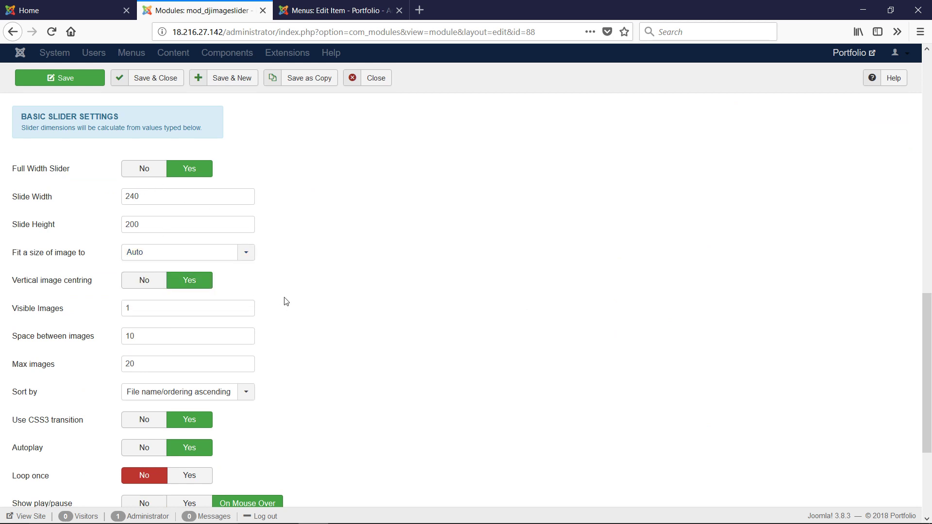
scroll(286, 302, down, 1)
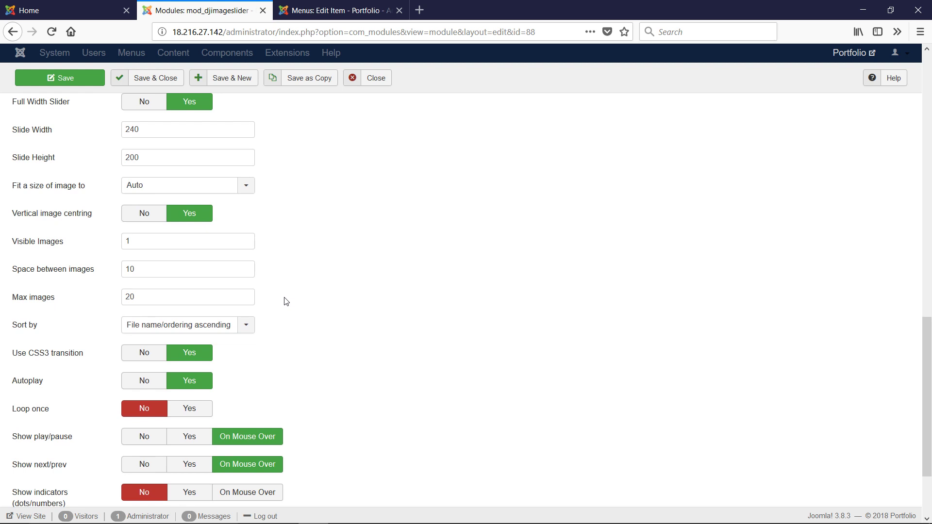
scroll(286, 302, down, 1)
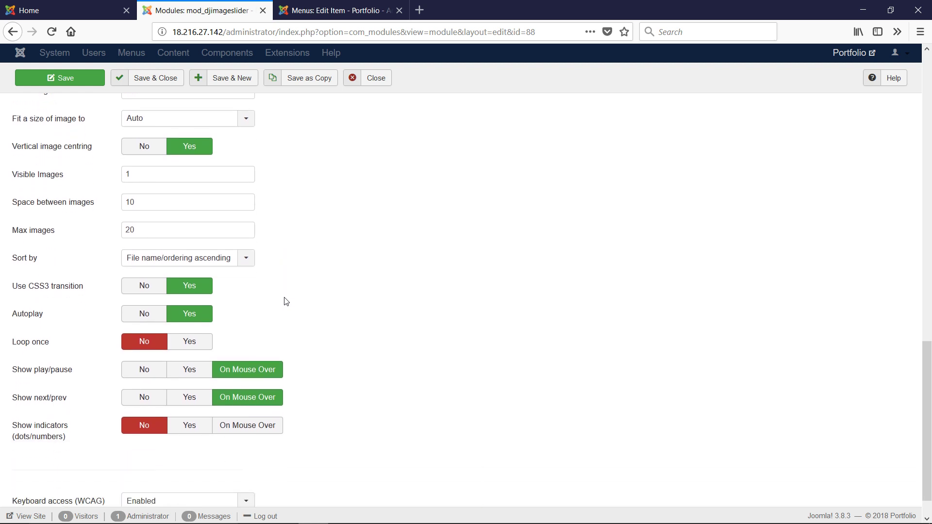
scroll(286, 303, down, 1)
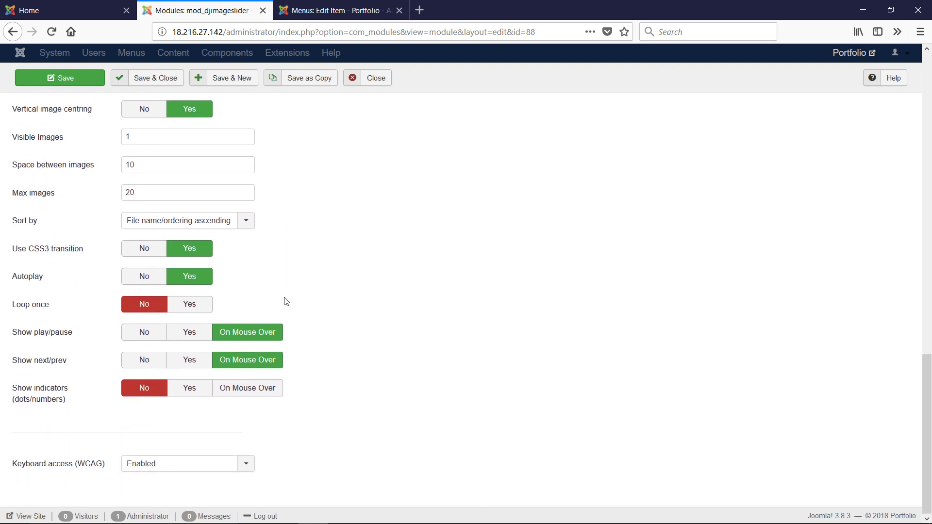
click(73, 79)
Reload the home page, review the whole slider and headshot section, and return to the module's settings
click(68, 9)
click(53, 37)
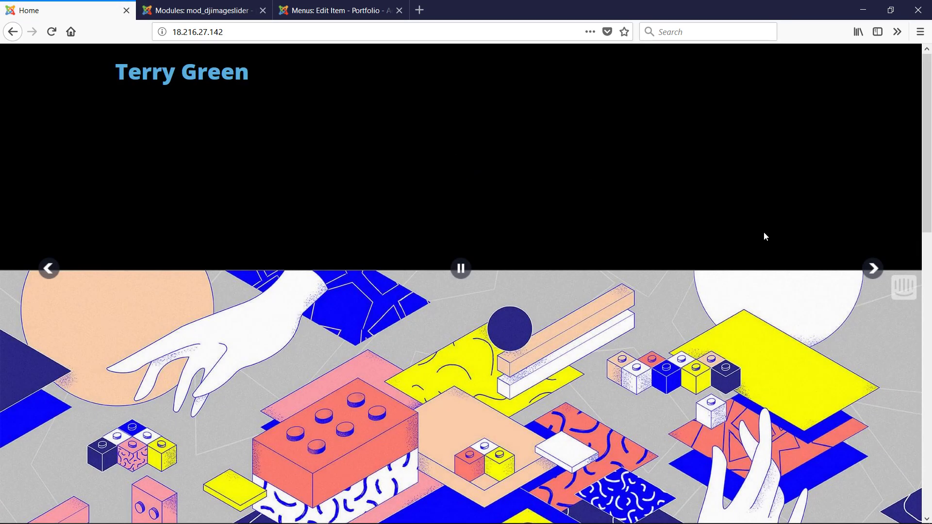
scroll(914, 445, down, 10)
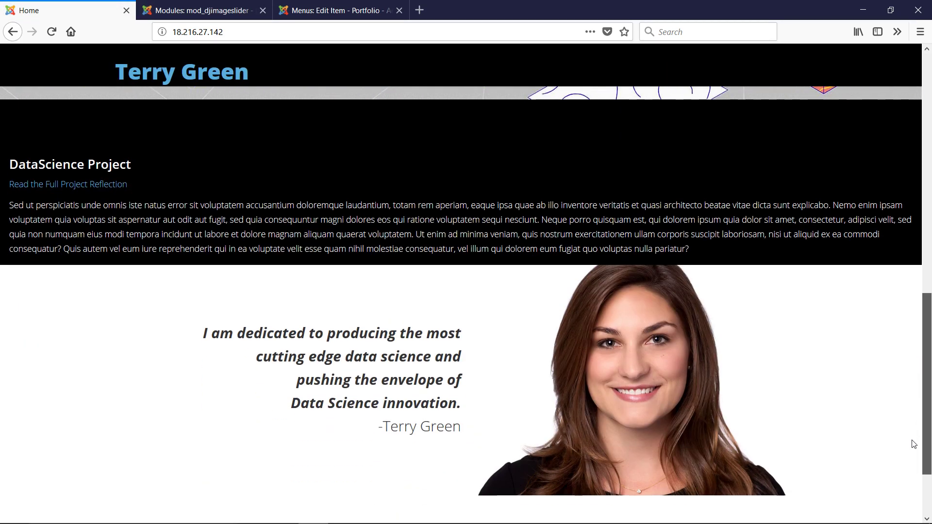
drag(928, 444, 931, 173)
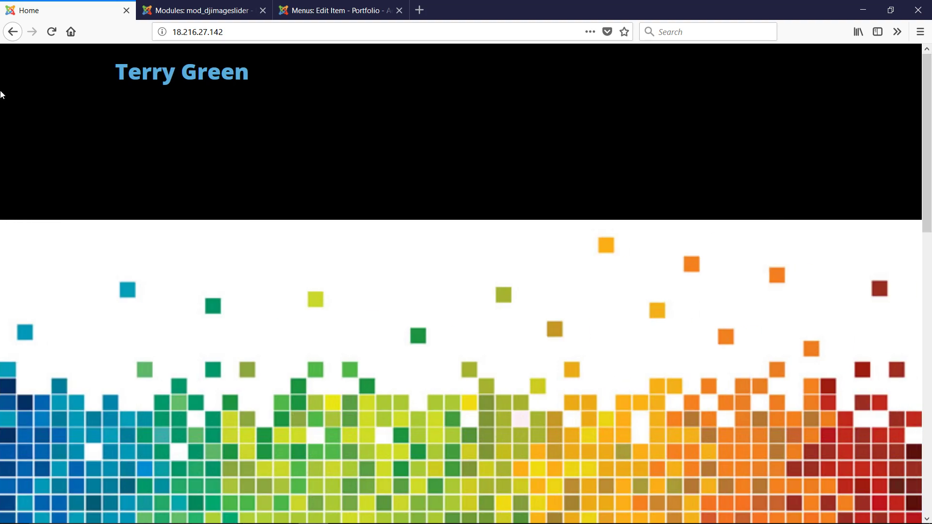
click(211, 7)
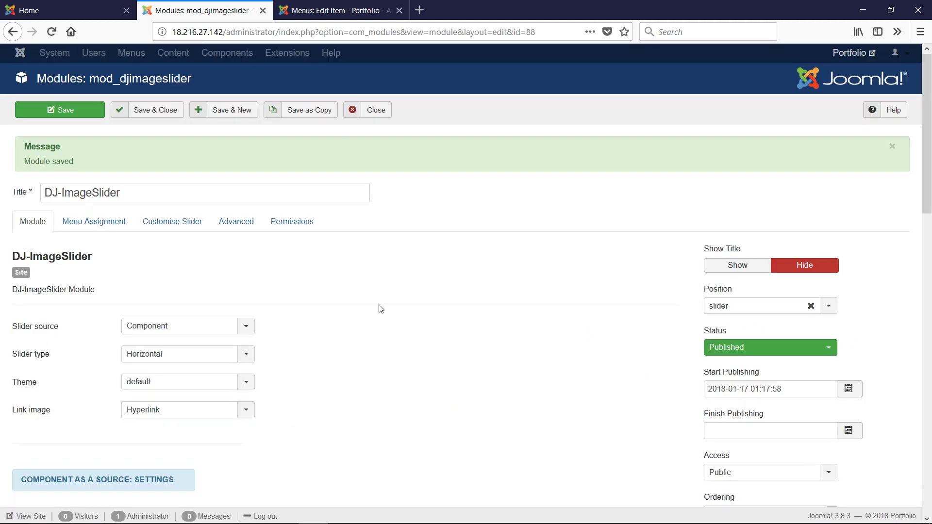
Set the slider module's Slide Height to 100 in the basic slider settings and save the module
scroll(381, 308, down, 10)
scroll(347, 365, down, 5)
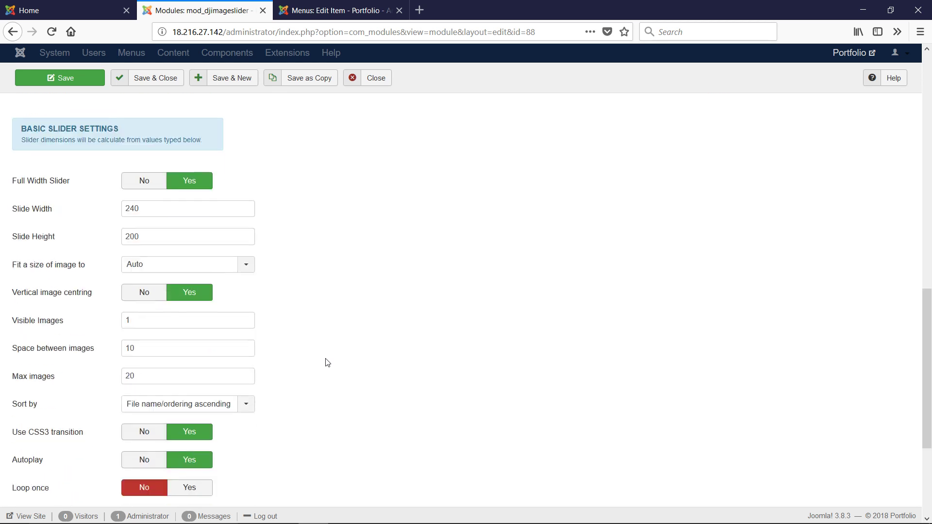
double_click(133, 227)
text(10)
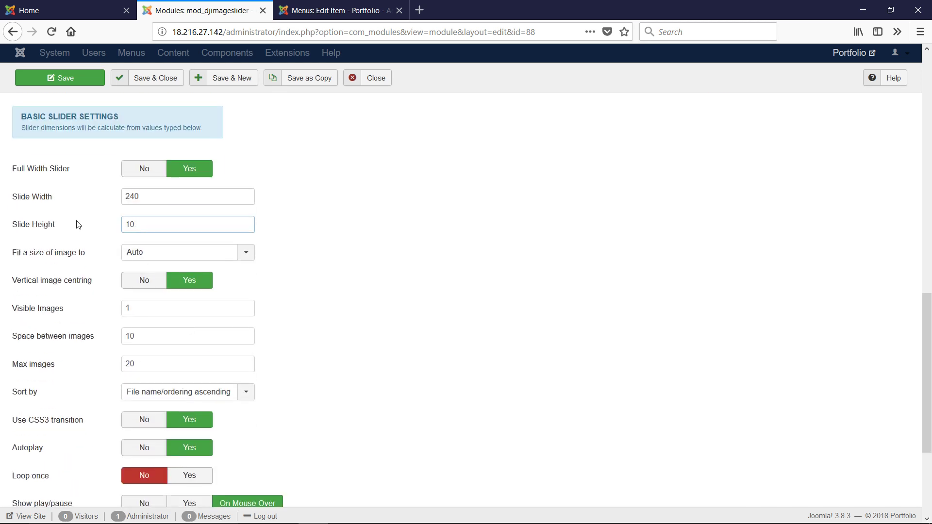
click(88, 79)
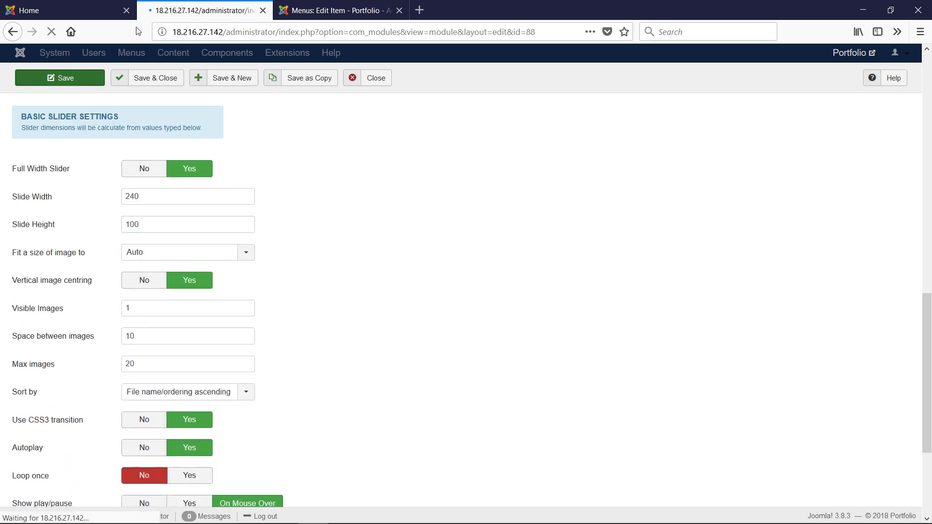
Return to the portfolio home page and reload it with the saved slider height
click(29, 10)
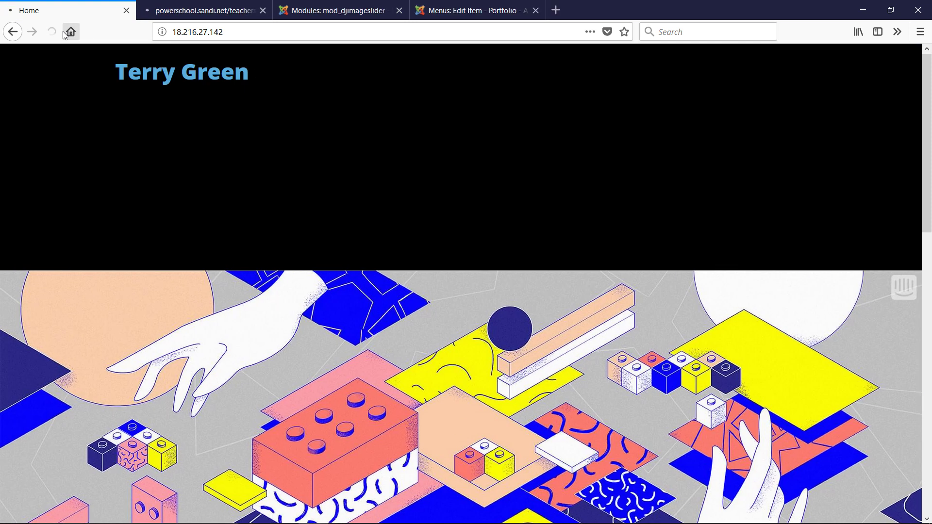
click(51, 32)
click(12, 32)
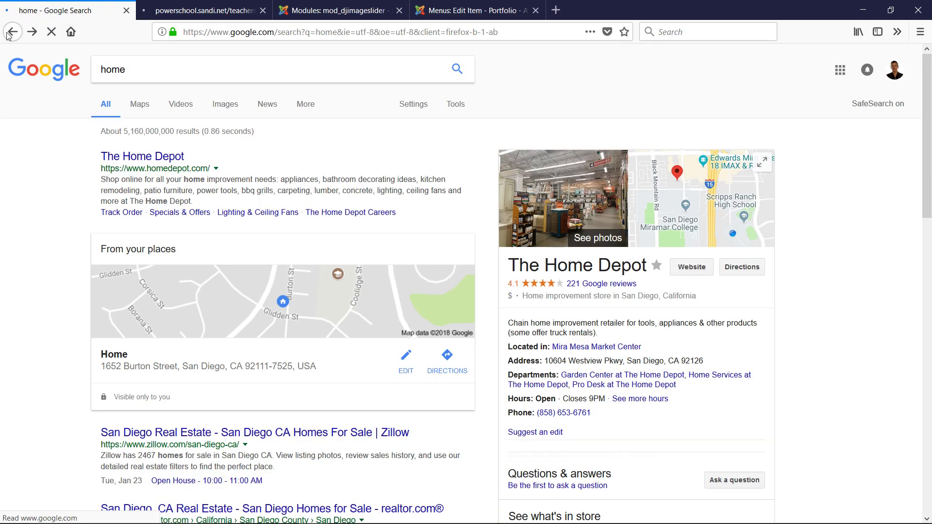
click(34, 32)
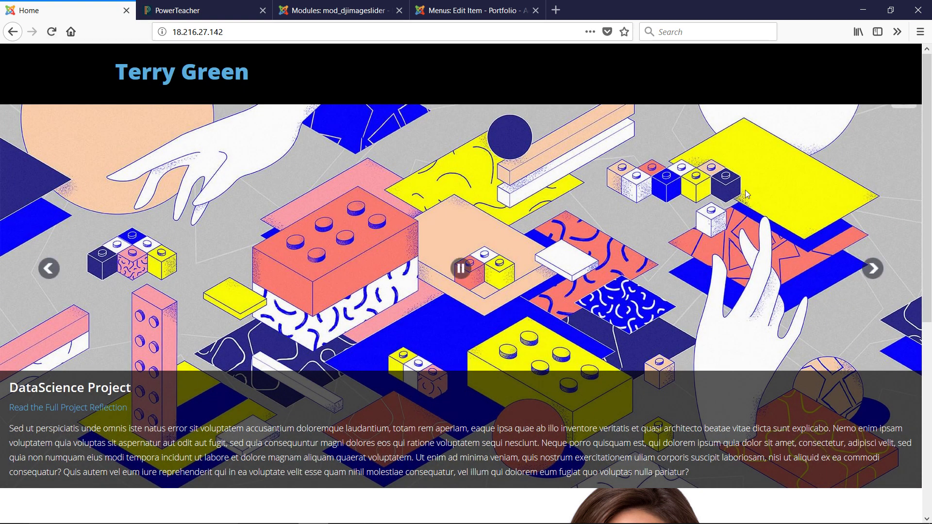
Advance through the project slides on the home page and check the slider's height against the headshot section below
scroll(801, 255, down, 6)
scroll(802, 255, up, 6)
click(871, 271)
click(871, 271)
click(882, 273)
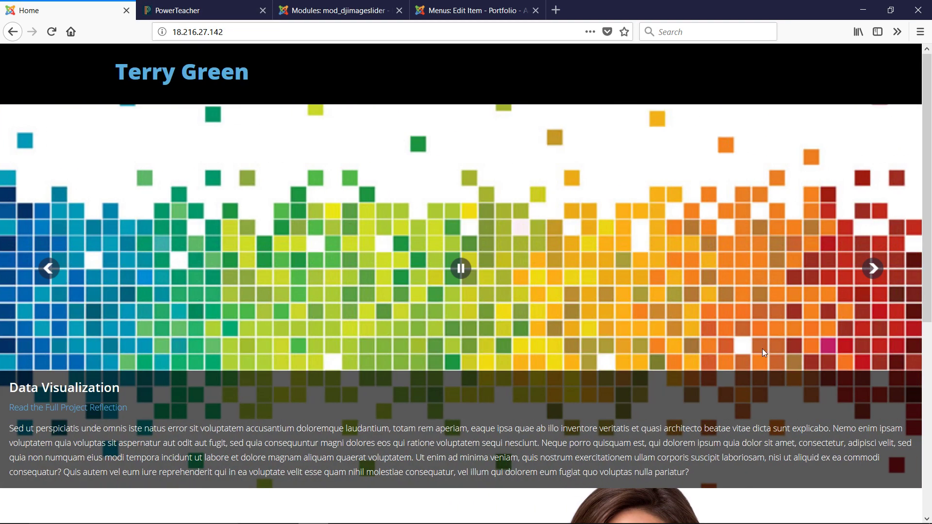
scroll(762, 349, down, 6)
scroll(763, 352, up, 7)
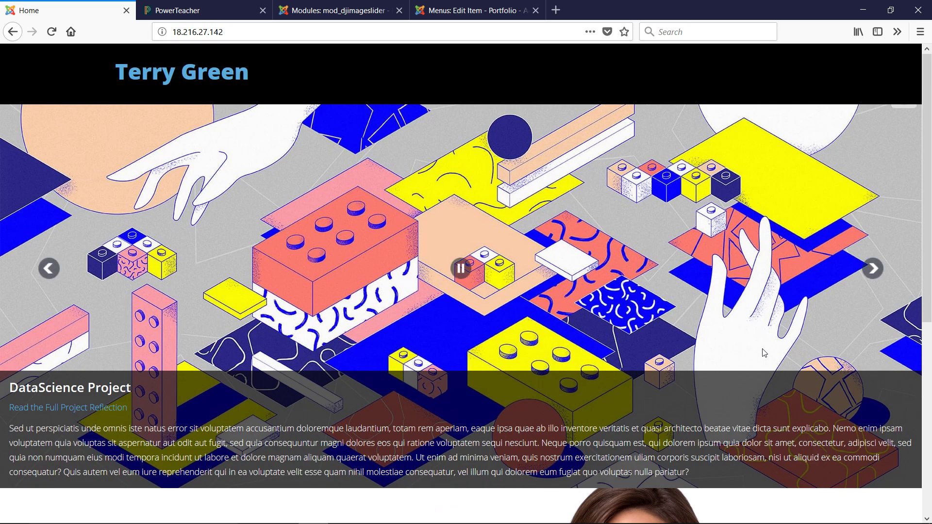
Recheck the home page layout, open the DataScience Project's full project reflection and close its popup
scroll(812, 397, down, 5)
scroll(814, 399, up, 5)
click(87, 407)
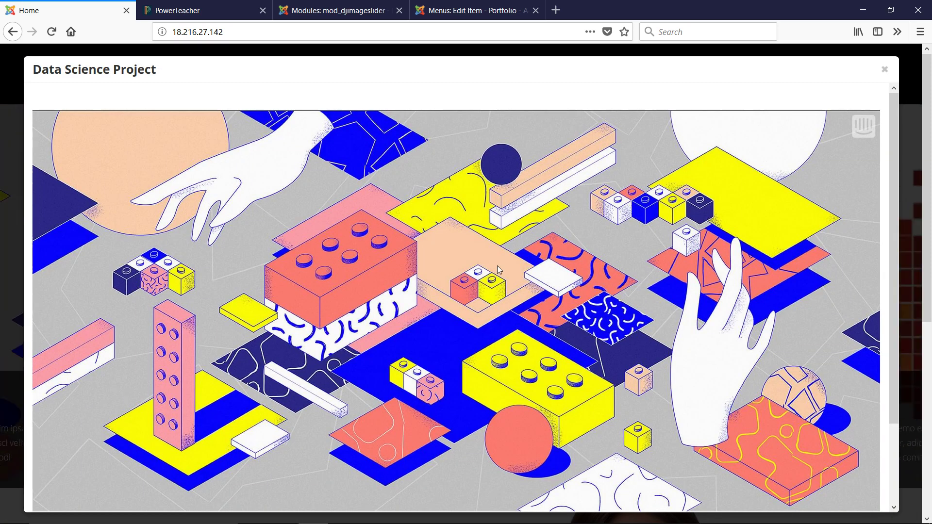
click(882, 72)
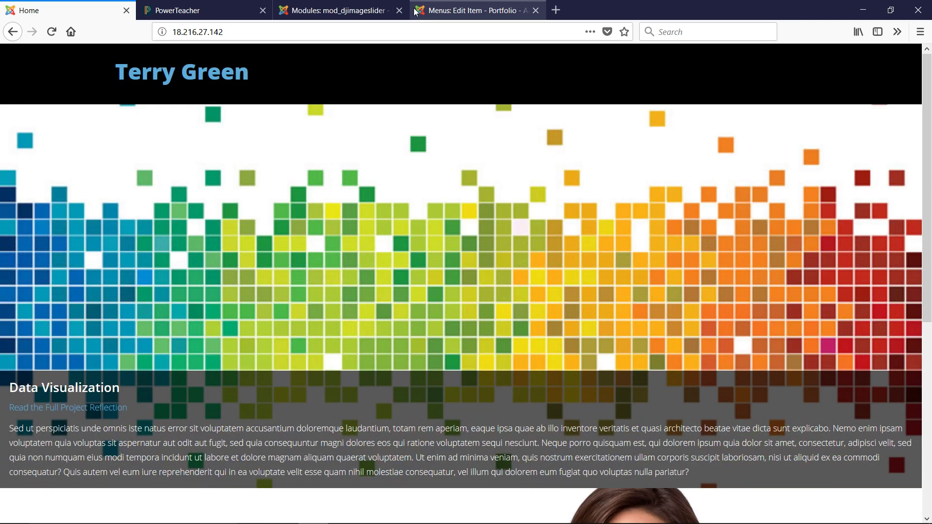
Go back to the slider module's settings and locate the slide dimensions in the basic slider settings
click(340, 10)
scroll(440, 280, down, 15)
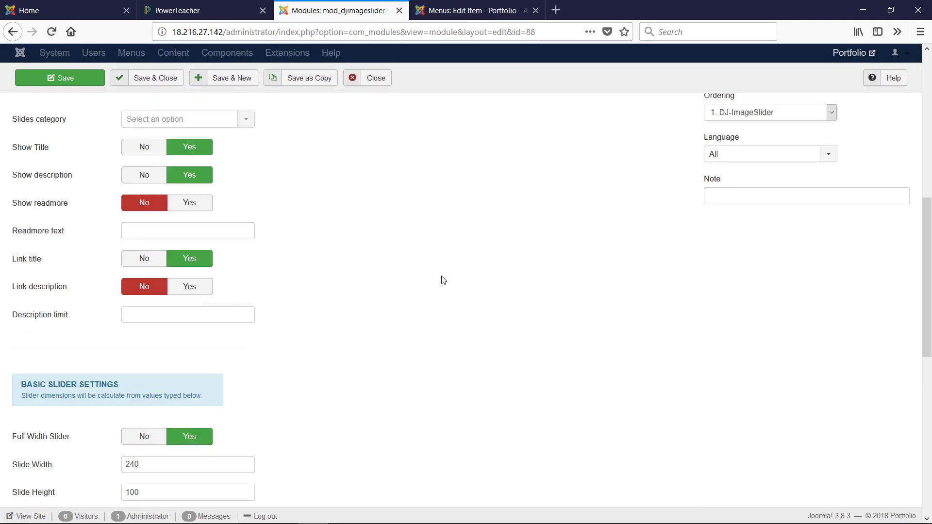
scroll(102, 266, up, 3)
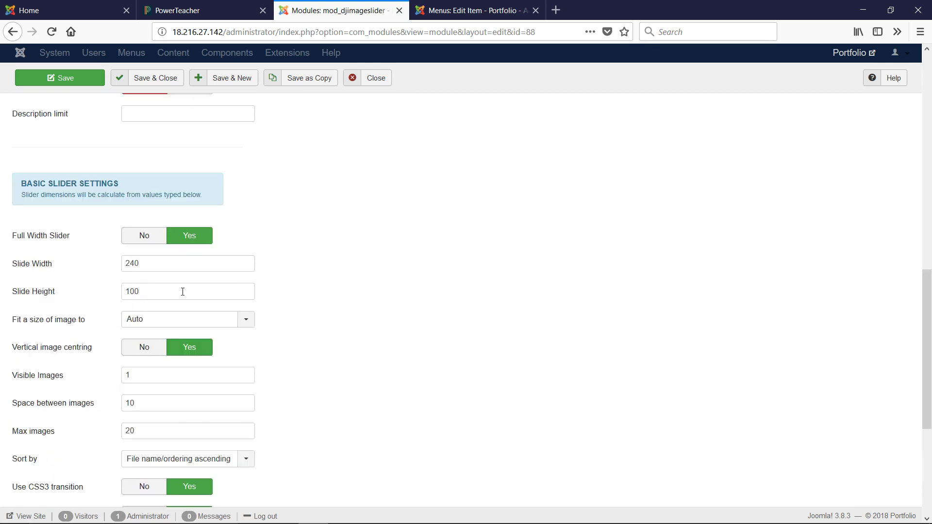